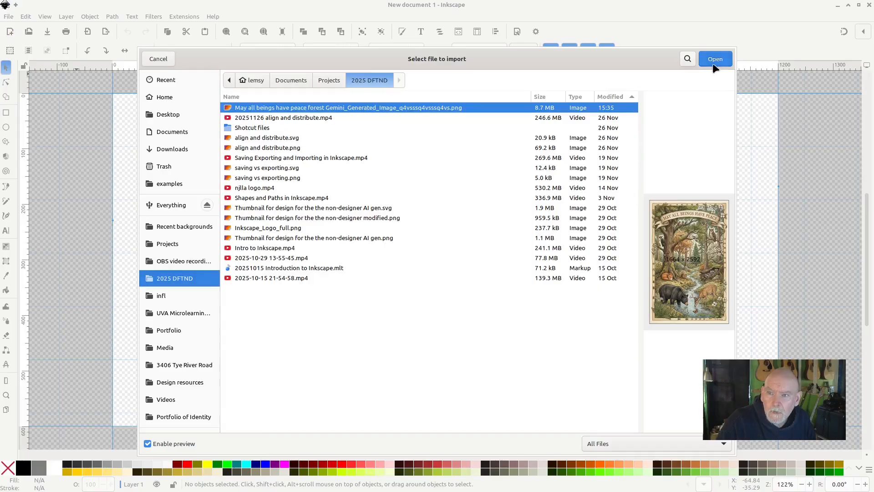
Import the "May all beings have peace forest" PNG as an embedded image at the default import resolution.
click(716, 59)
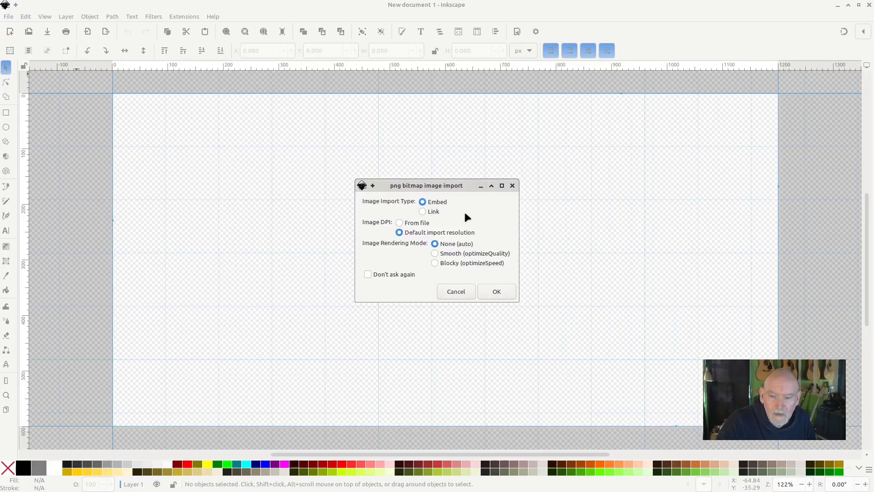
click(499, 292)
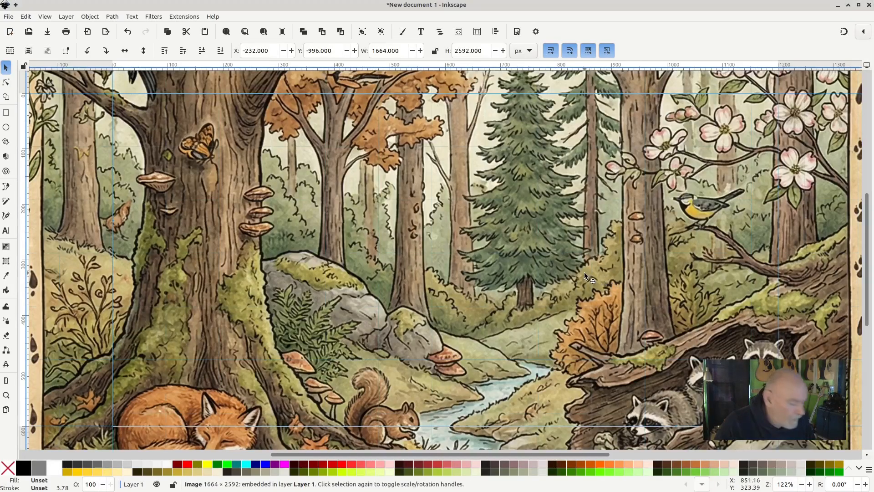
scroll(583, 272, down, 4)
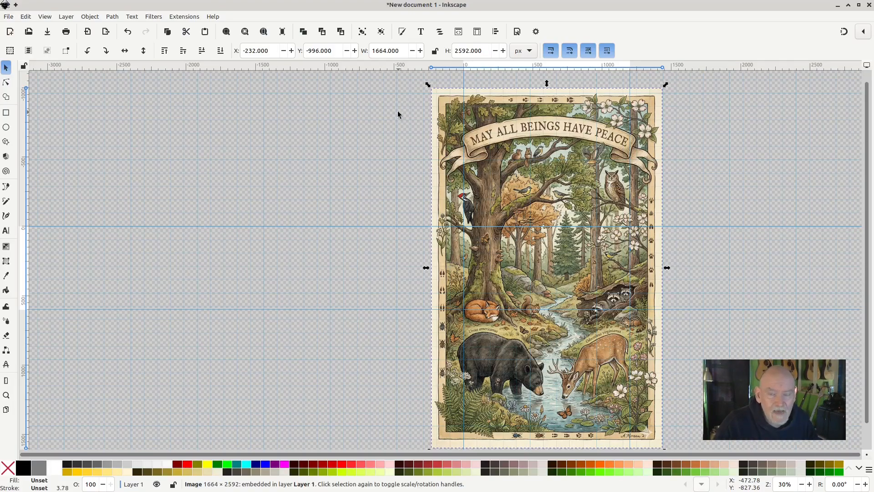
click(476, 160)
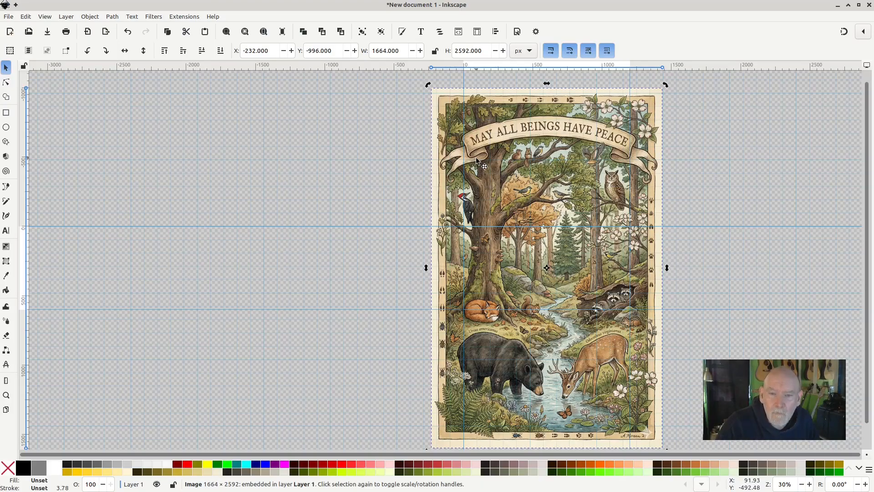
Resize the page to the imported image through the document properties, and deselect the image.
click(517, 31)
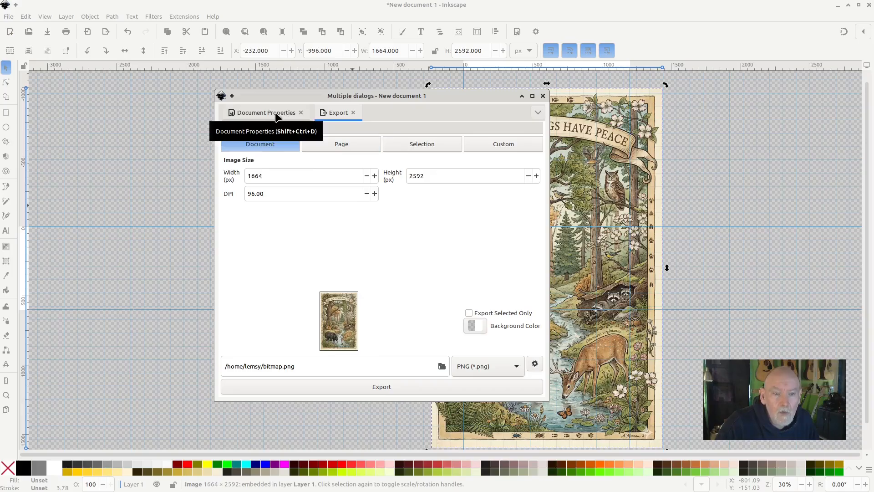
click(275, 113)
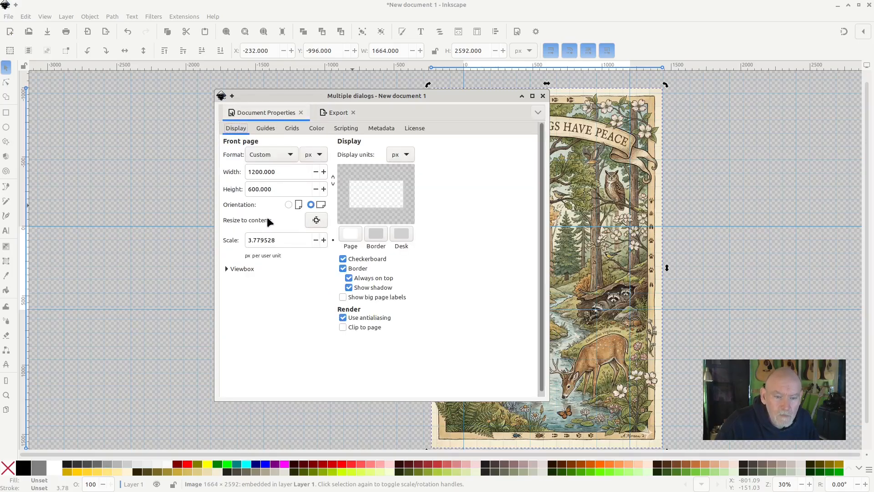
click(314, 218)
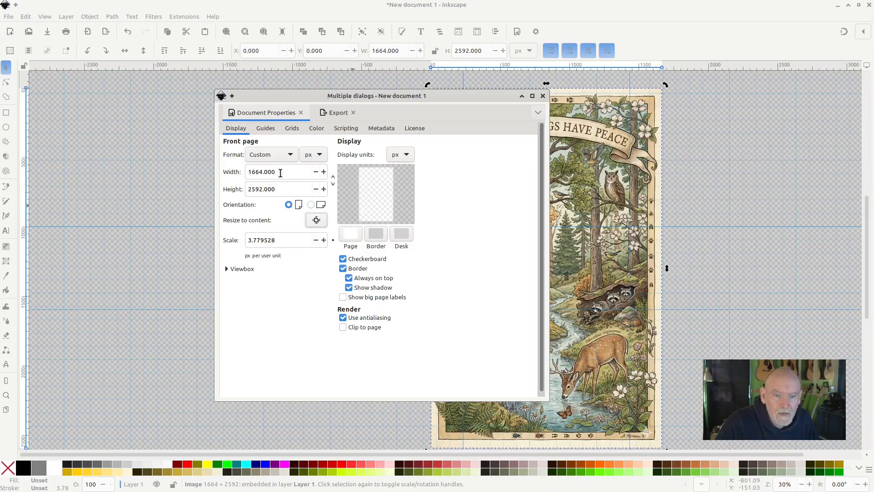
click(543, 96)
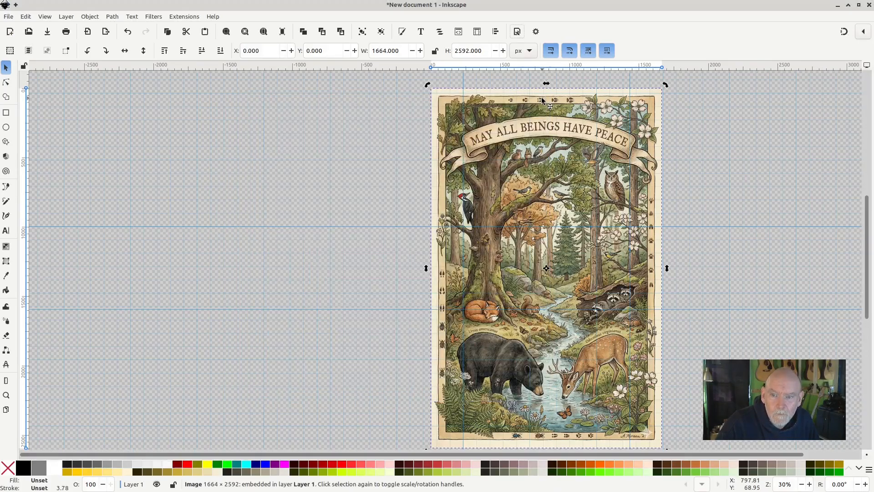
click(718, 256)
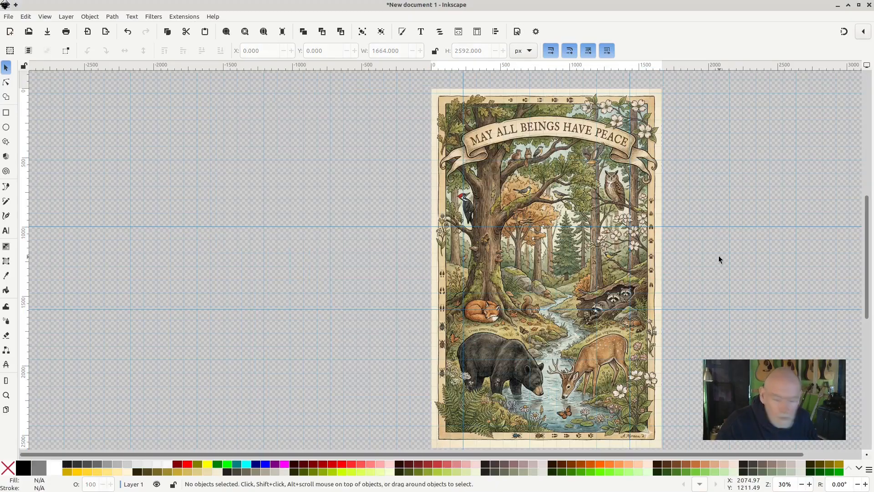
Examine the artwork closely, from the bear and deer at the stream up to the lettering on the banner.
key(5)
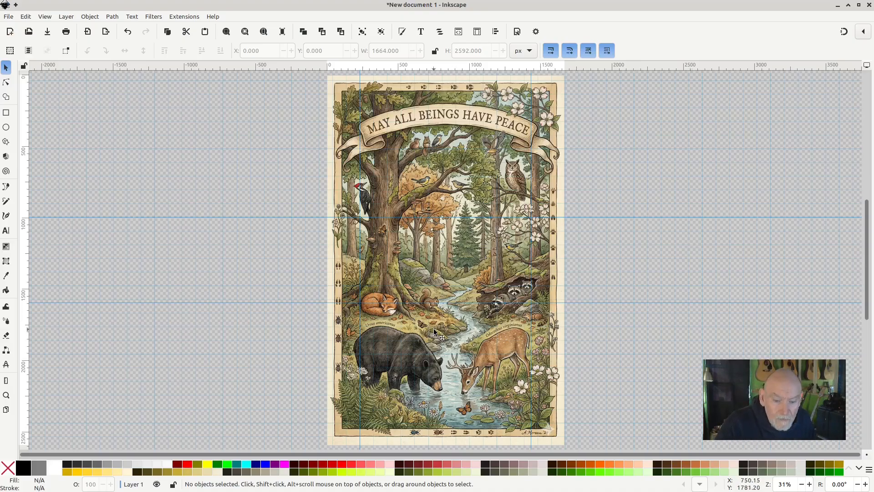
scroll(433, 329, up, 2)
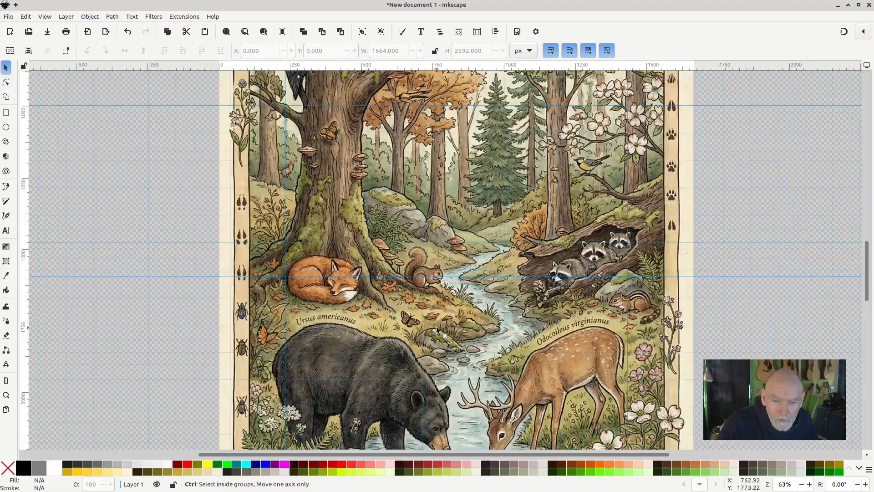
scroll(436, 326, up, 2)
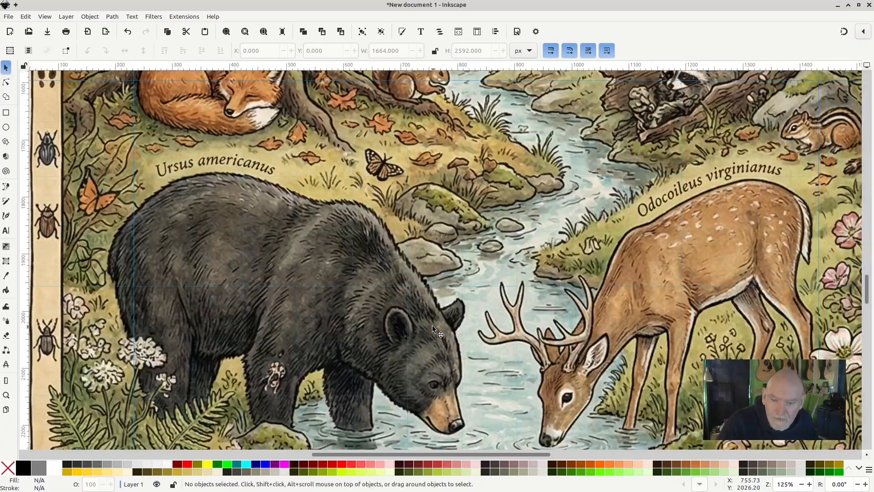
scroll(431, 324, down, 8)
scroll(431, 324, up, 6)
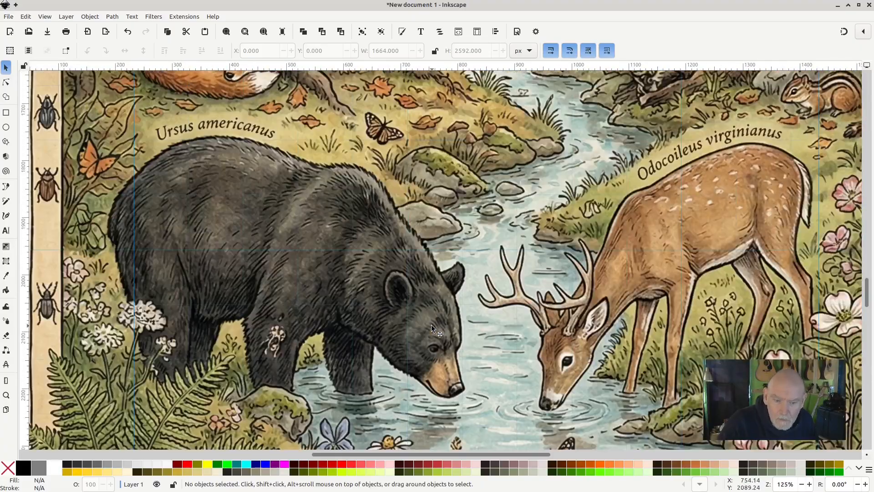
scroll(431, 324, up, 11)
scroll(431, 324, up, 12)
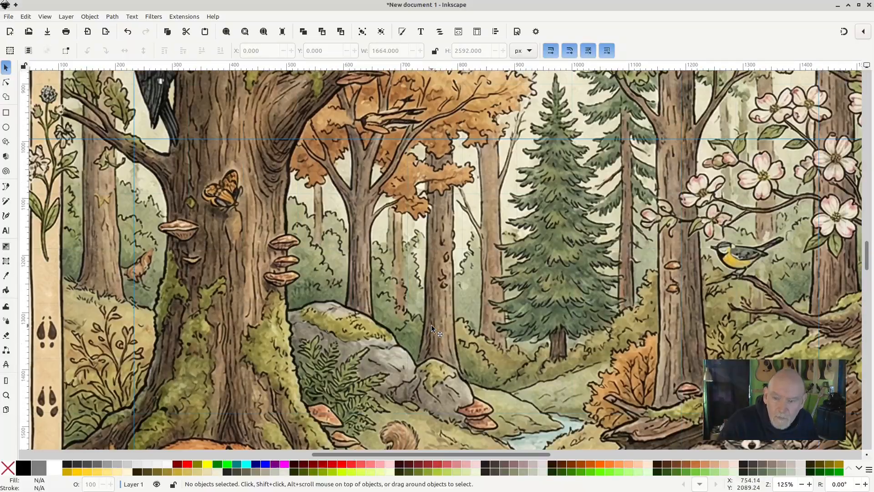
scroll(430, 324, up, 17)
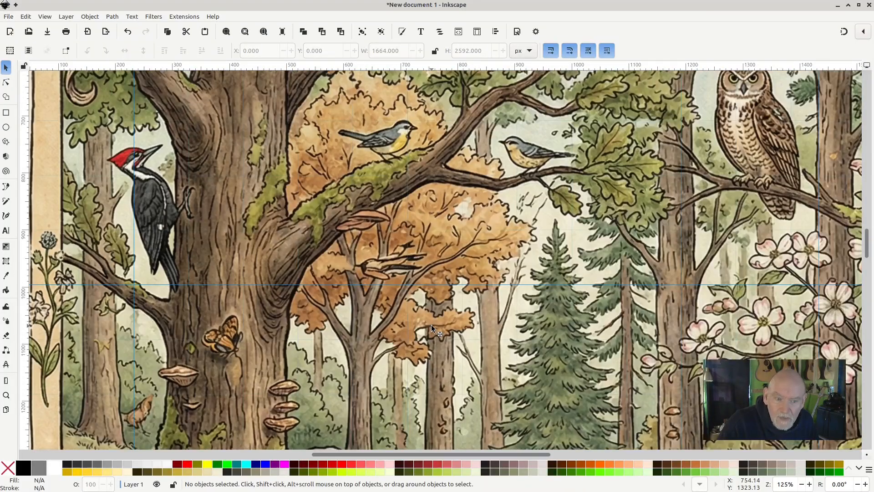
scroll(430, 324, up, 6)
scroll(430, 324, up, 12)
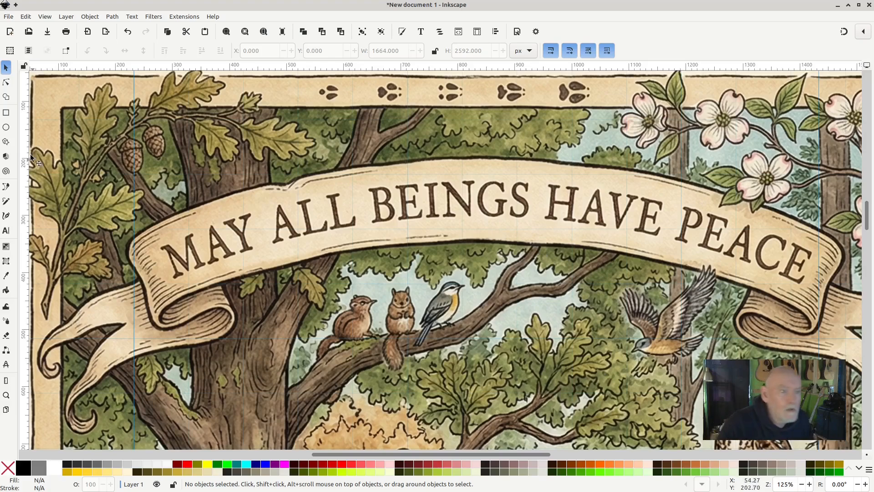
Draw a rectangle about 1141 by 173 px over the banner lettering and convert it to a path.
click(6, 112)
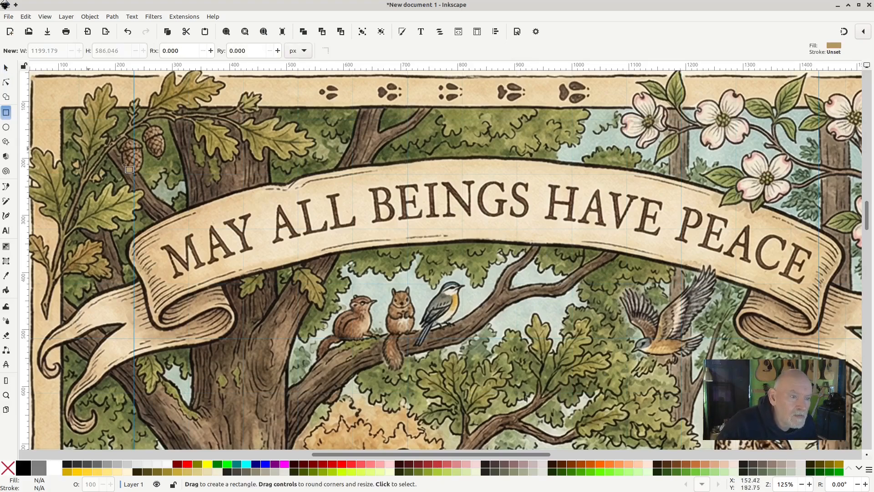
drag(160, 159, 810, 258)
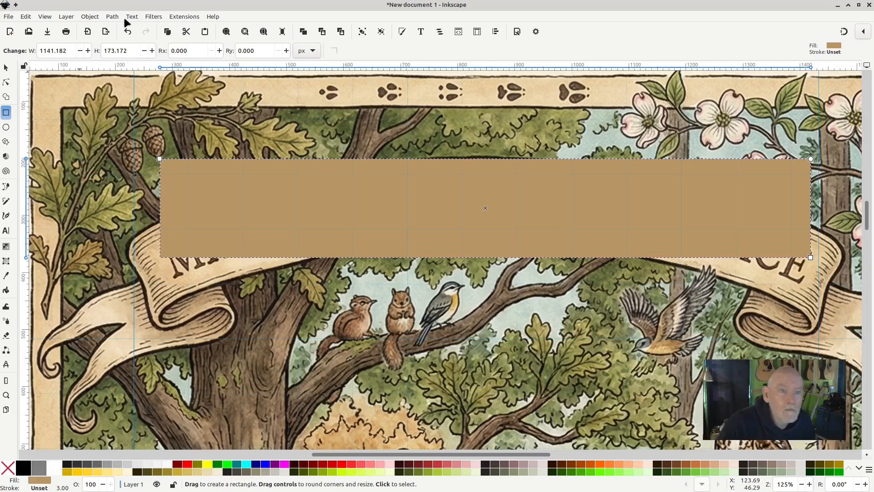
click(112, 17)
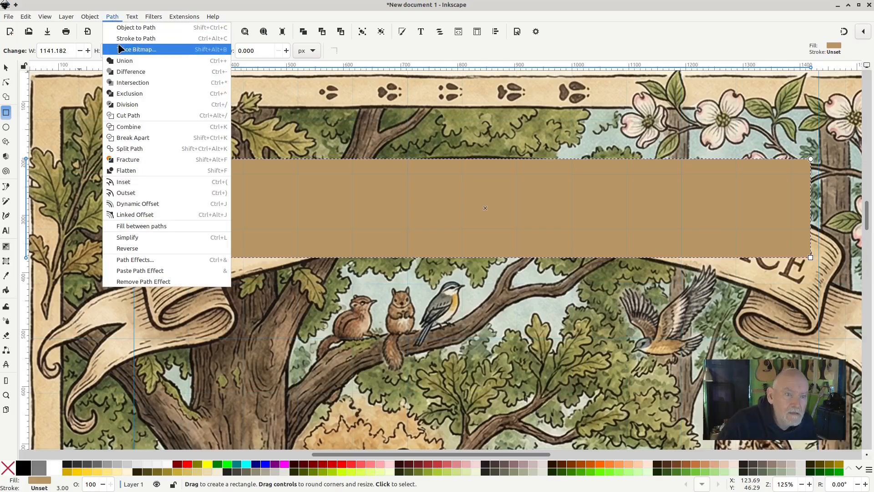
click(132, 27)
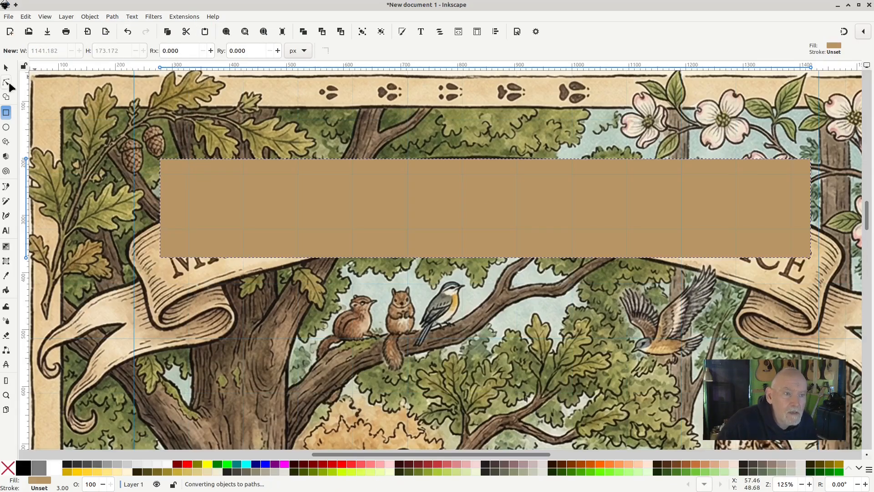
Reshape the rectangle's path by moving its four corner nodes to the banner's ends and bending both long edges upward along the banner's arc.
click(6, 83)
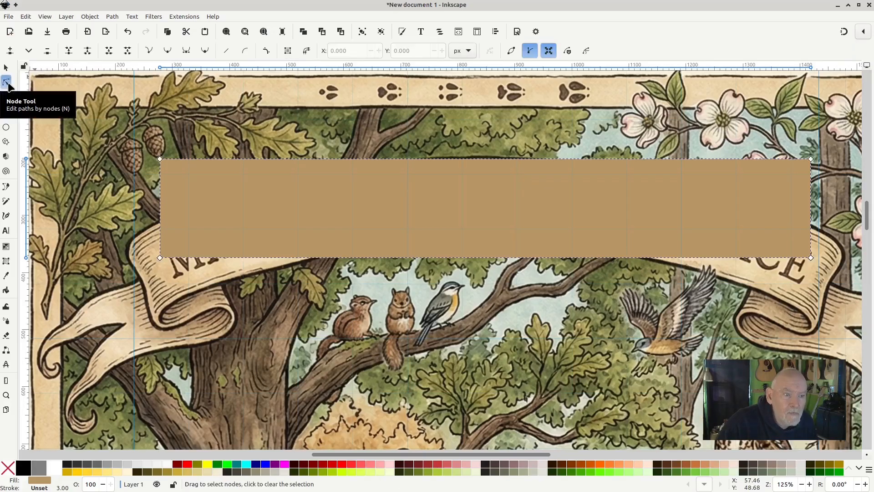
drag(160, 159, 161, 244)
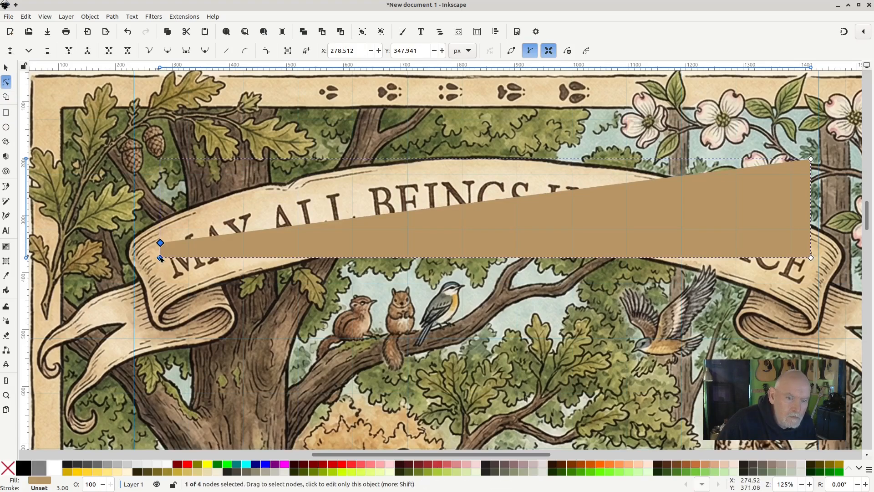
drag(161, 258, 170, 283)
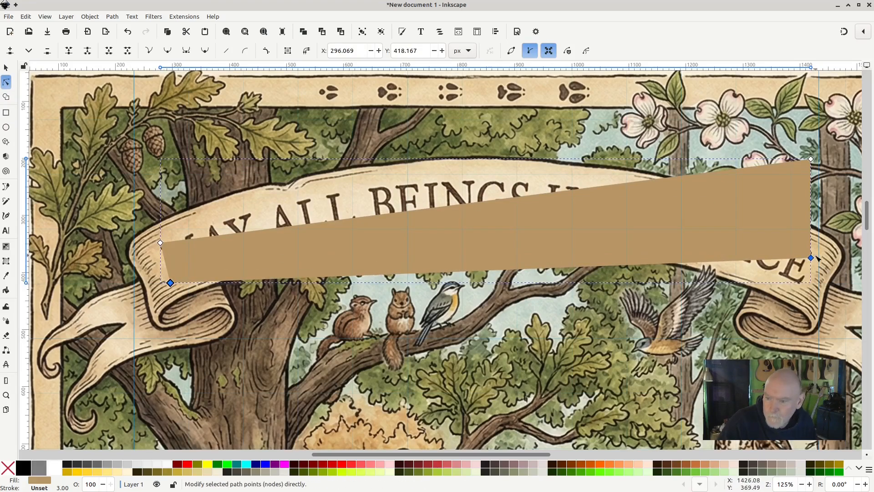
drag(811, 258, 810, 295)
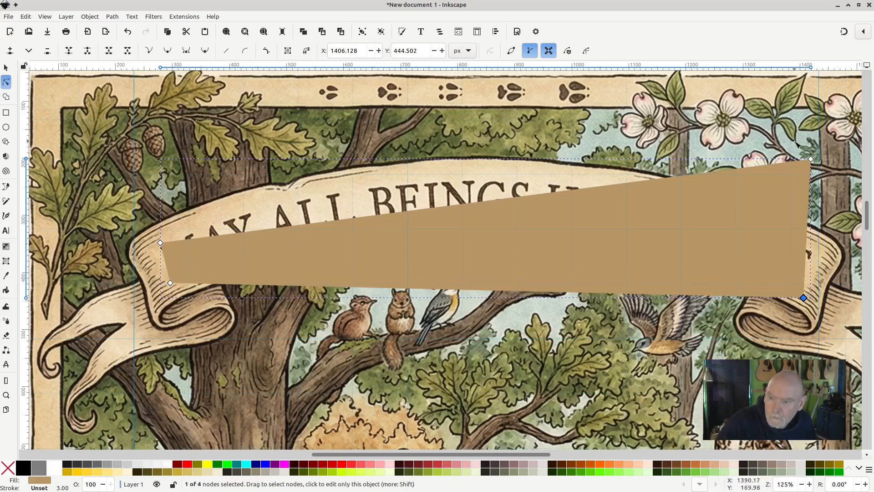
drag(811, 158, 819, 251)
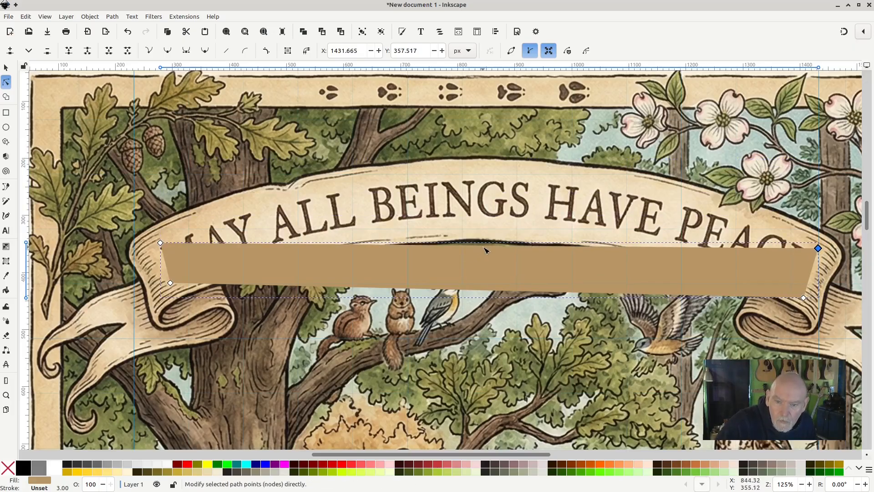
drag(486, 249, 492, 174)
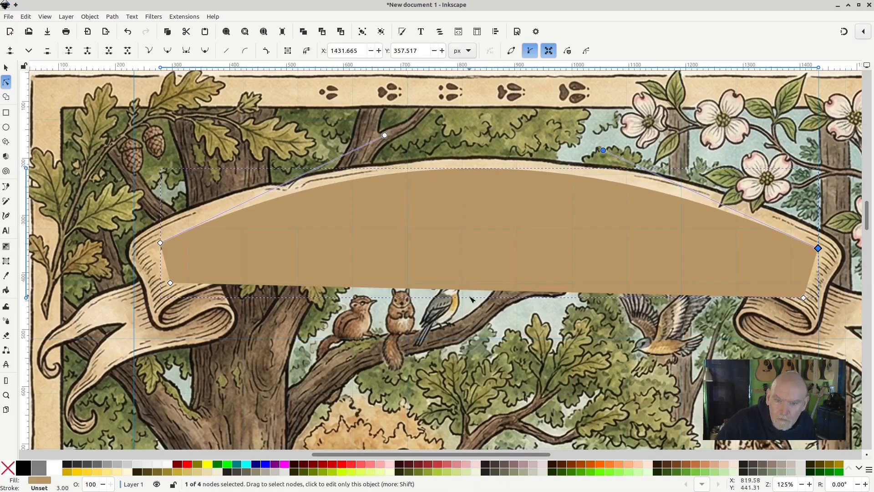
drag(483, 290, 488, 229)
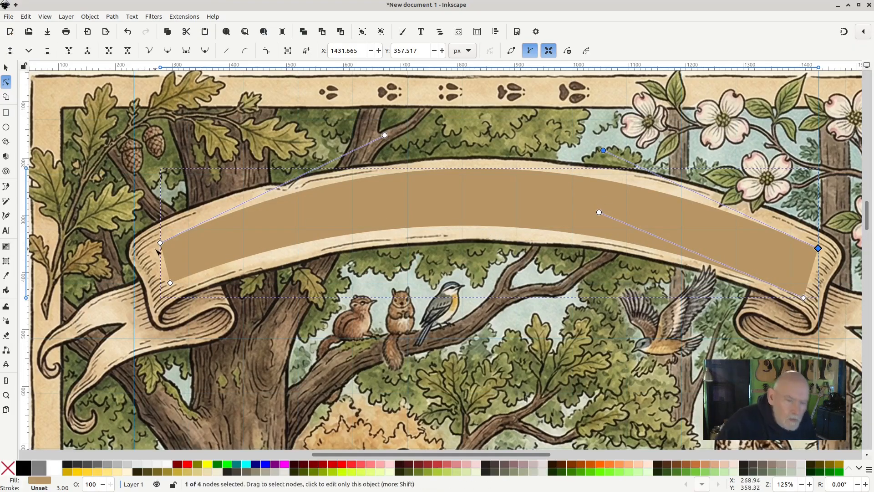
Set the curved shape's opacity to 50 so the lettering underneath can be used as a guide.
click(92, 484)
text(50)
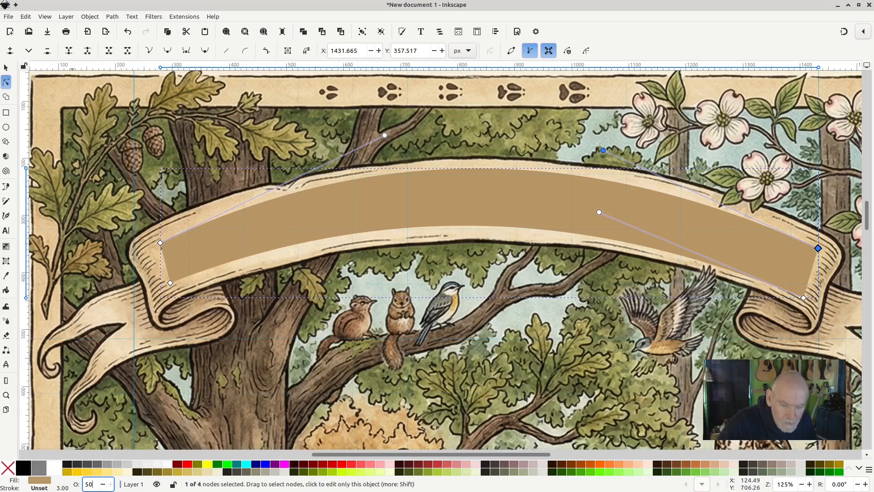
key(Return)
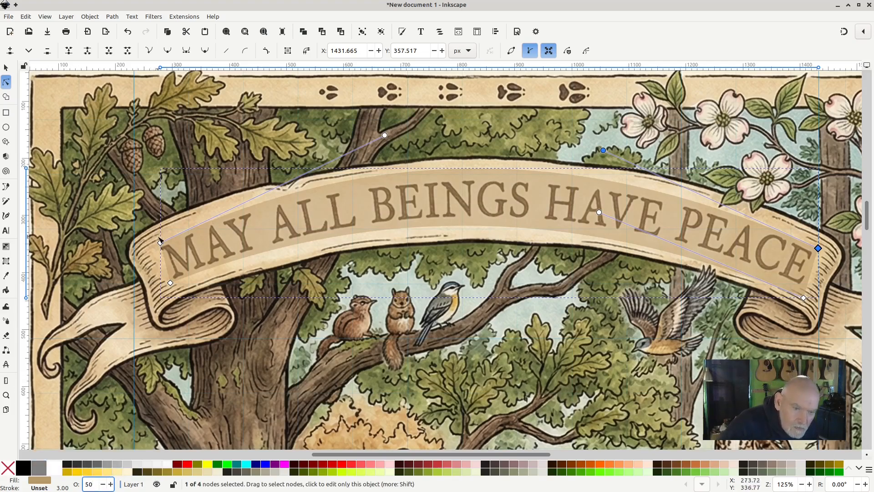
Fine-tune the shape's corner nodes around the lettering, and add a node on the lower edge under PEACE, moved down and outward to cover the letters.
drag(163, 244, 158, 247)
click(171, 284)
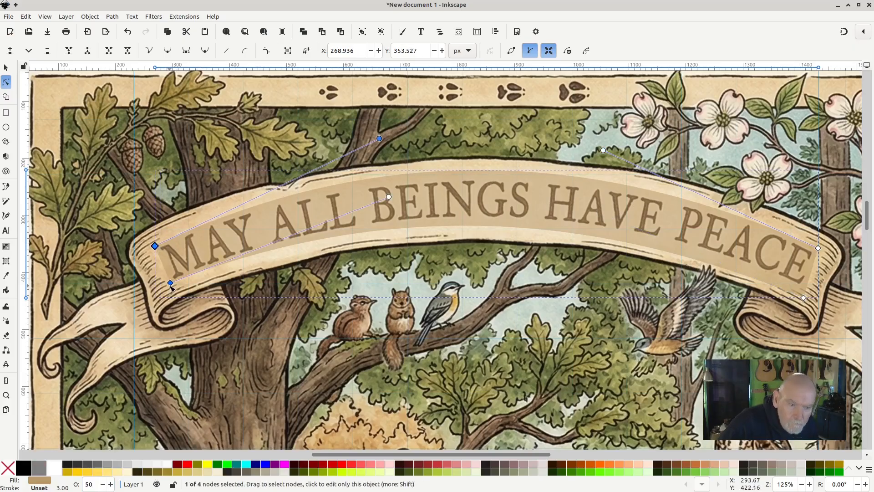
drag(818, 248, 820, 251)
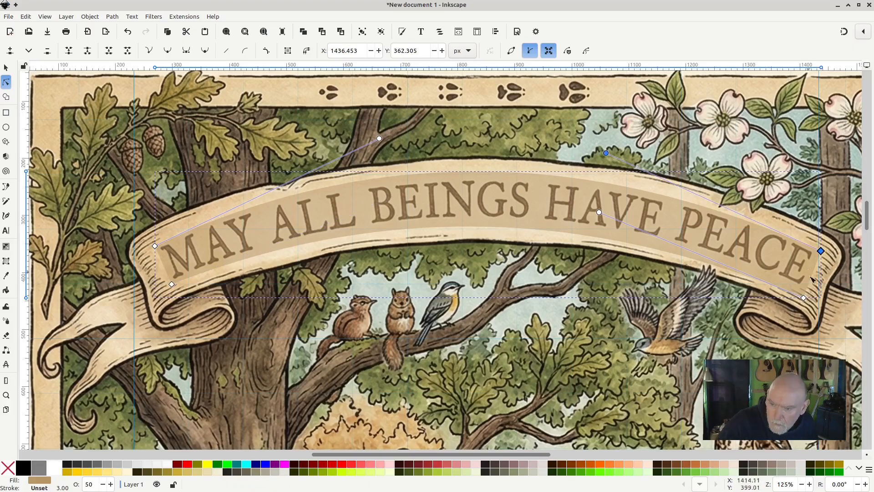
drag(804, 298, 806, 284)
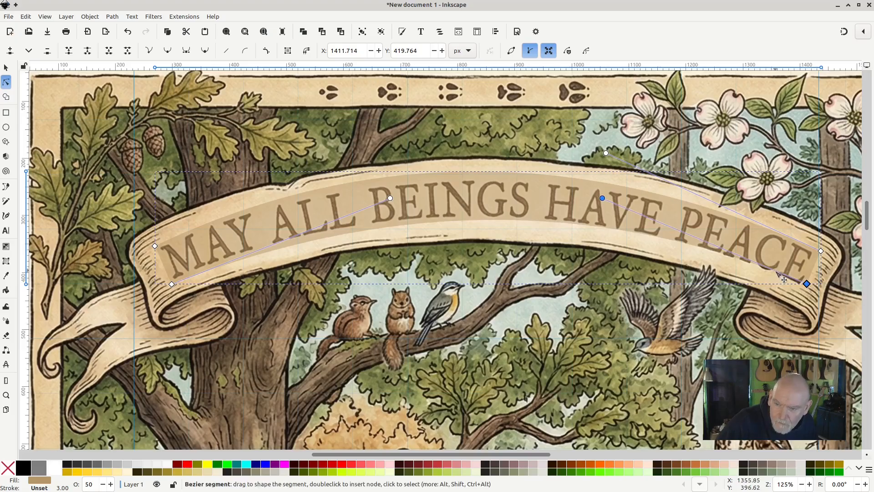
double_click(727, 256)
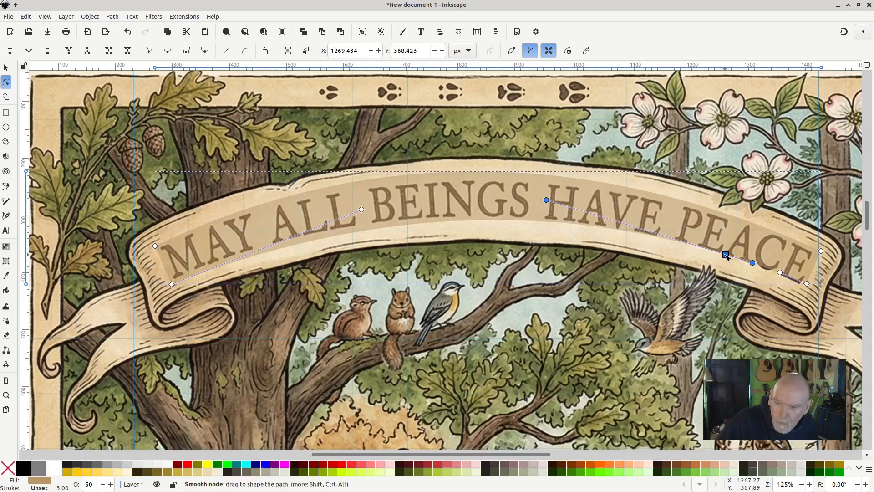
drag(727, 257, 787, 289)
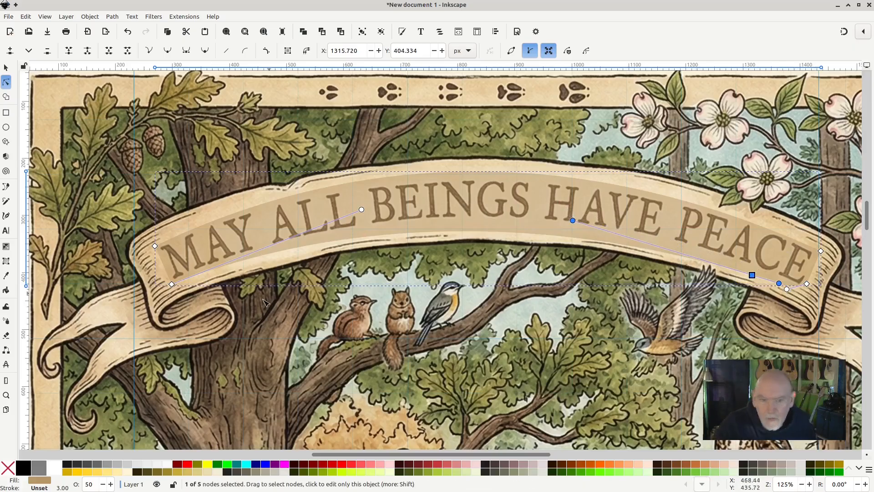
Set the curved banner shape's opacity to 100 so it fully hides the lettering underneath.
double_click(92, 486)
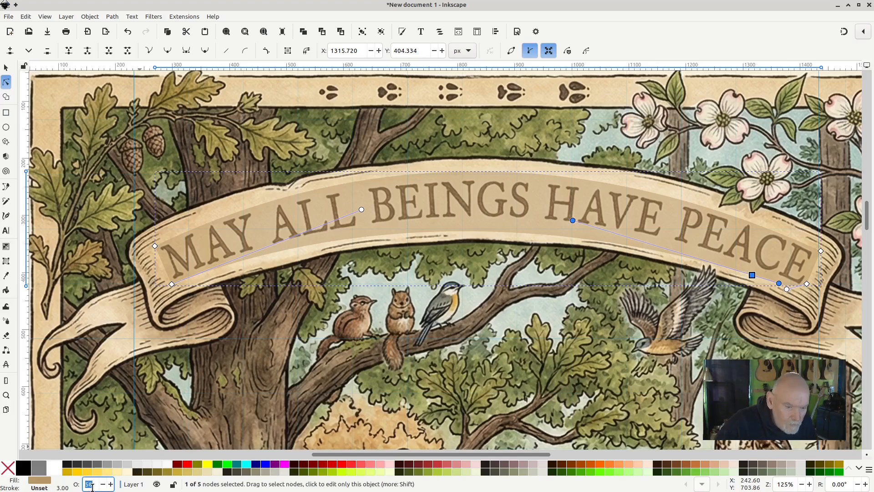
text(100)
key(Return)
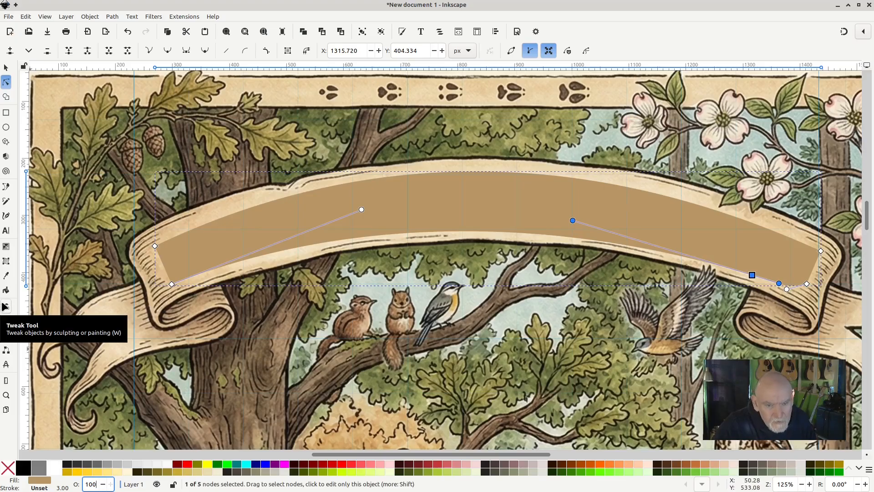
Try flat fills for the curved shape with parchment colours sampled from several spots along the banner's upper edge.
click(6, 276)
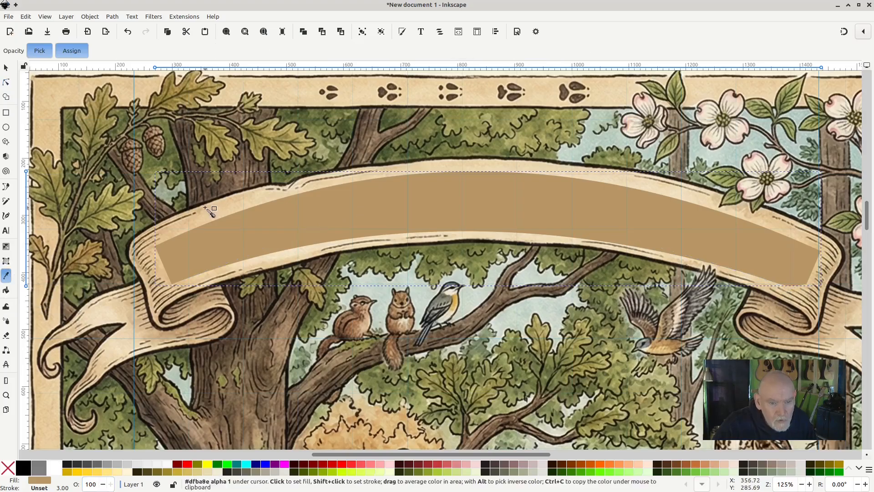
click(219, 213)
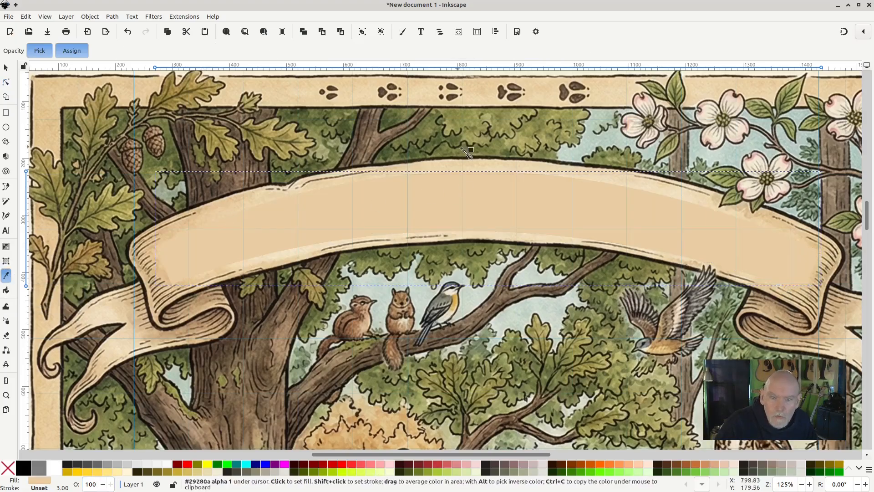
click(446, 167)
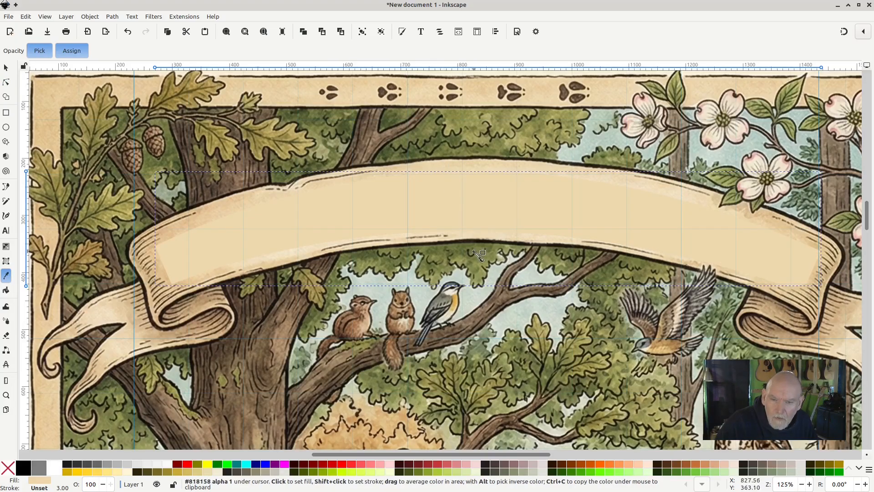
click(185, 226)
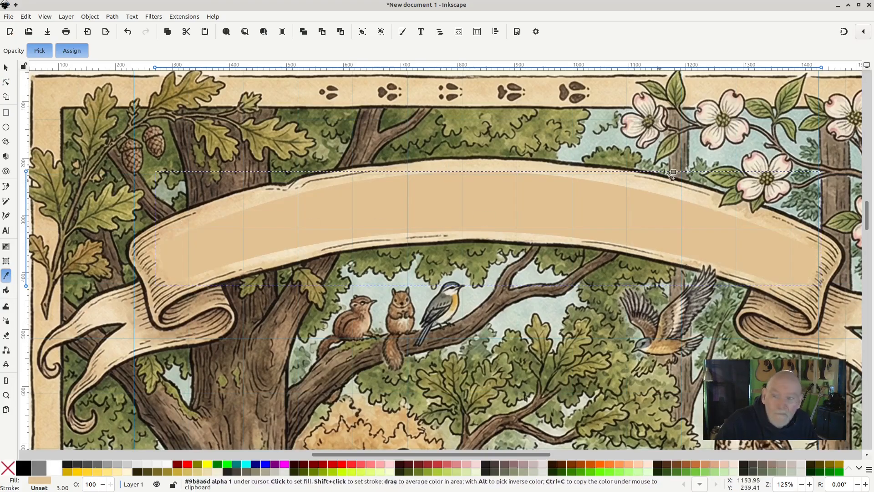
click(664, 194)
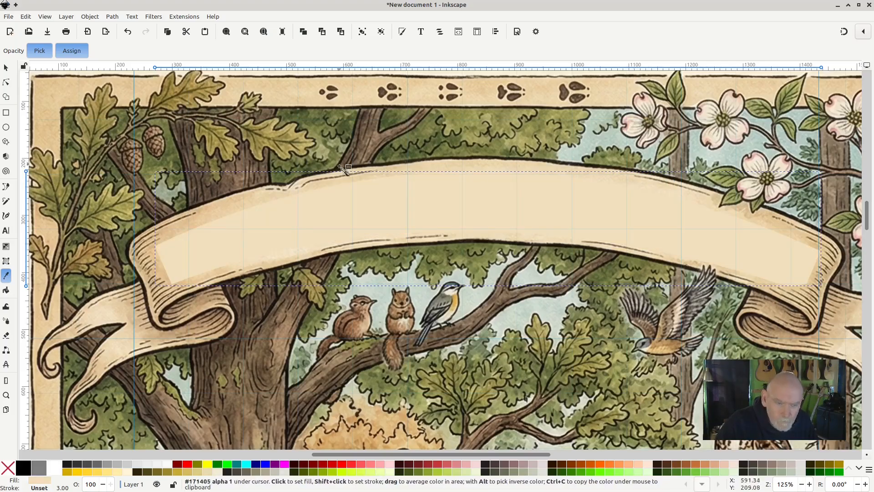
Apply a linear gradient across the shape from end to end, colouring both end stops with parchment tones sampled near each banner end.
click(6, 69)
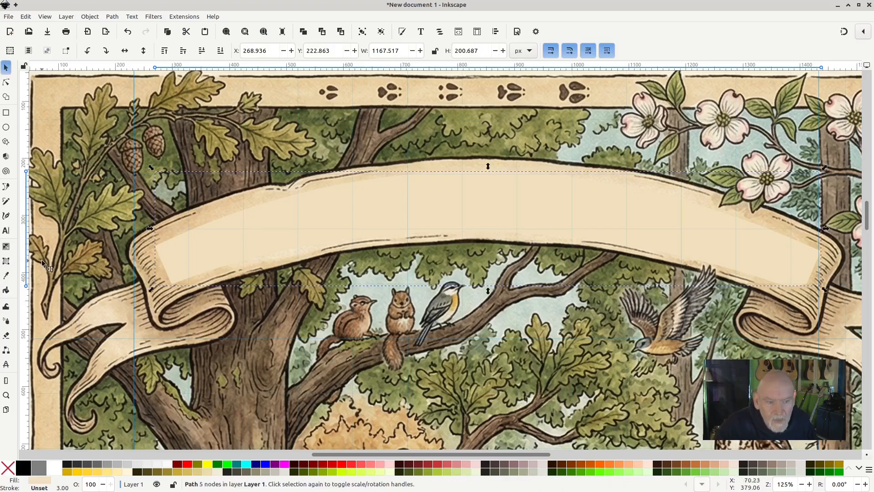
click(6, 247)
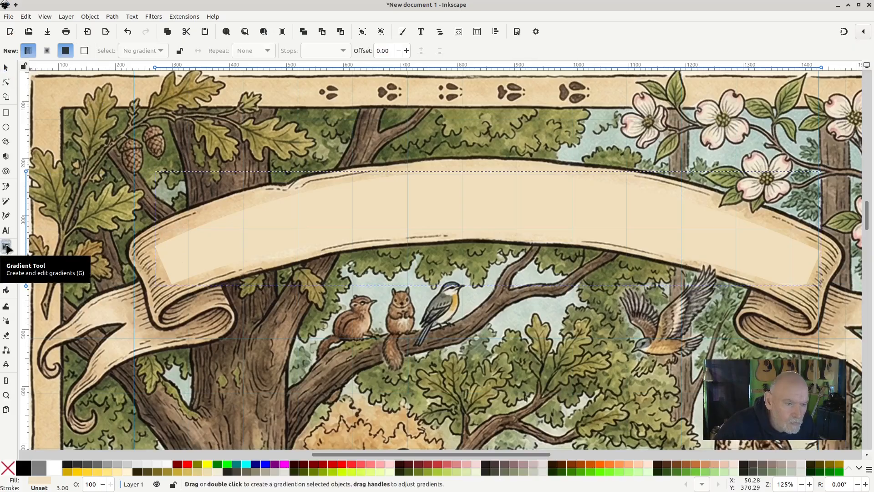
drag(186, 252, 793, 261)
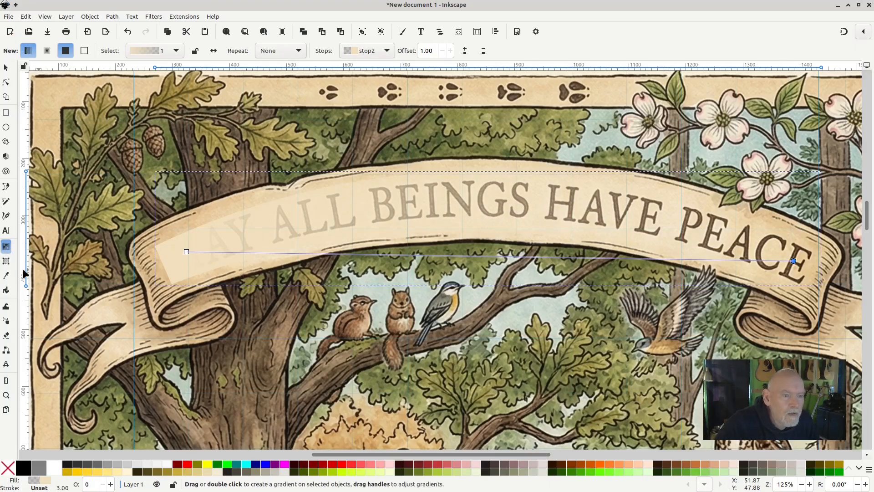
click(6, 277)
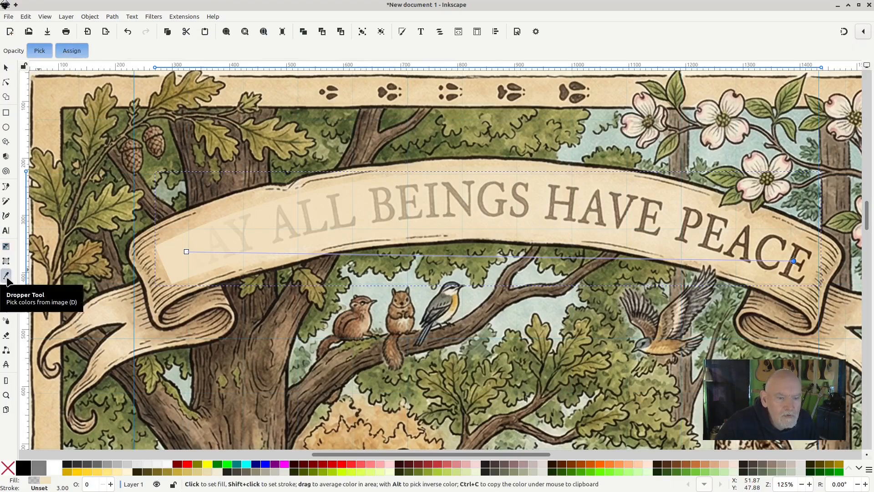
click(186, 252)
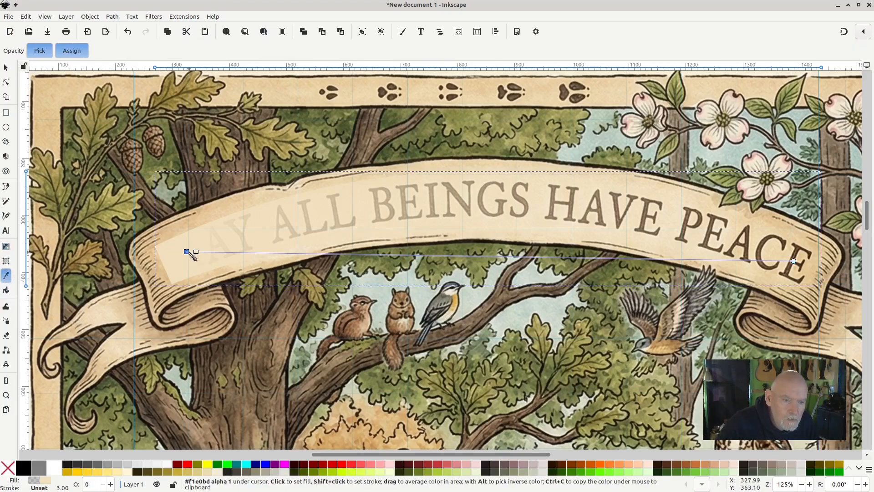
click(197, 223)
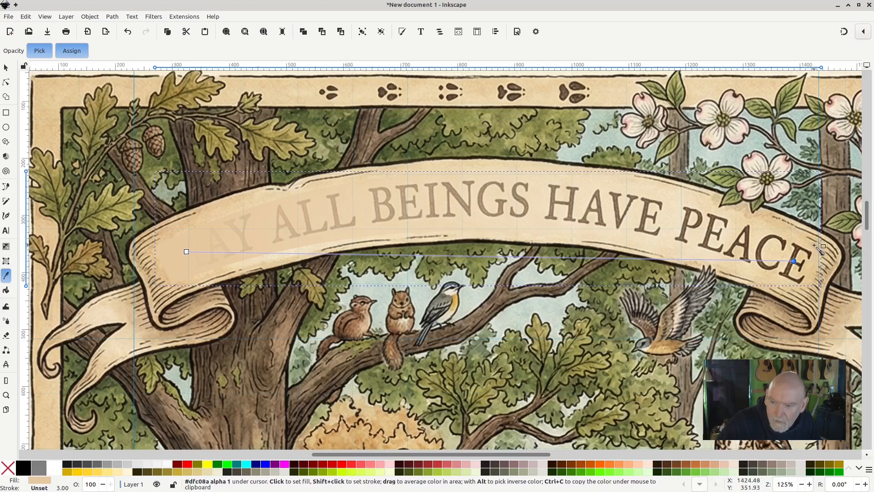
click(818, 249)
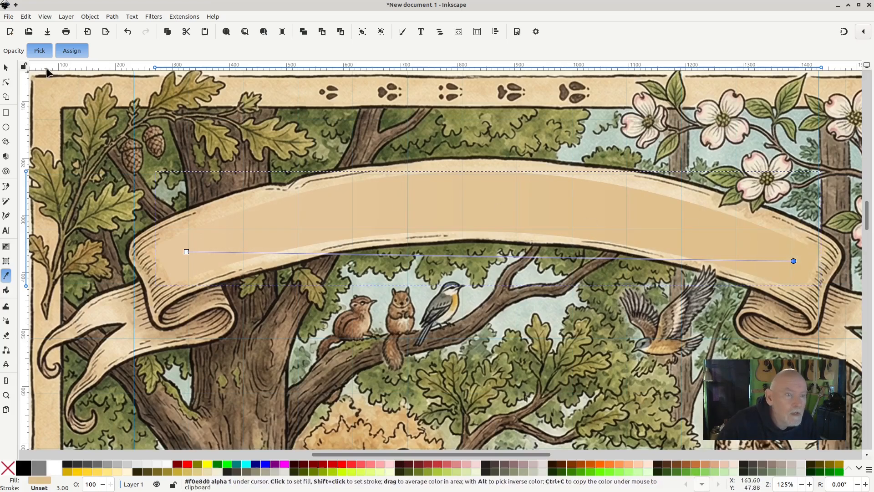
Soften the gradient-filled shape's edges with a slight blur so they blend into the banner.
click(6, 68)
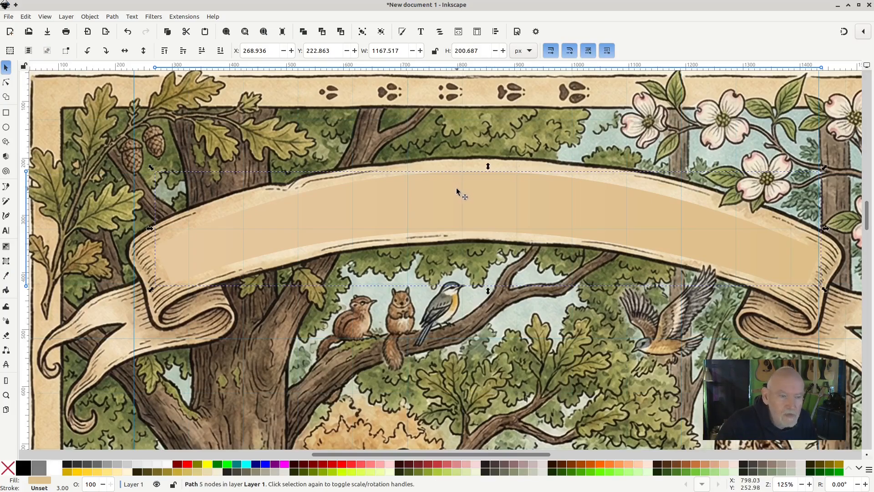
click(405, 31)
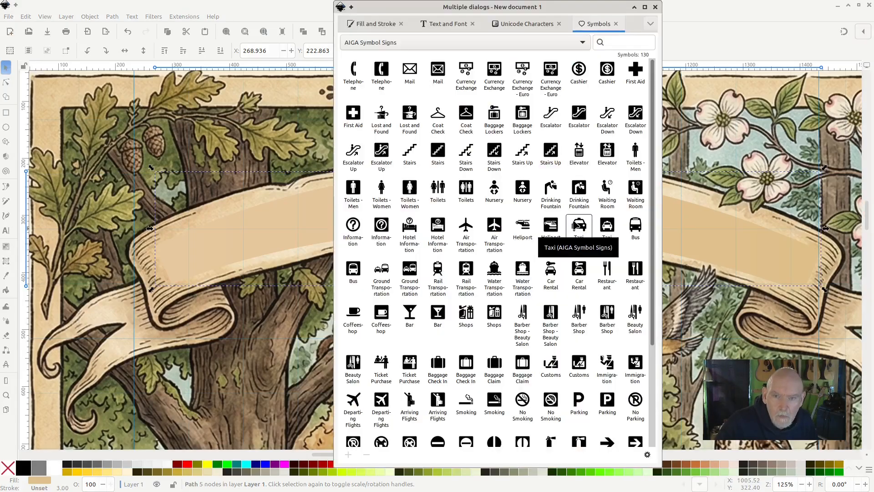
click(368, 27)
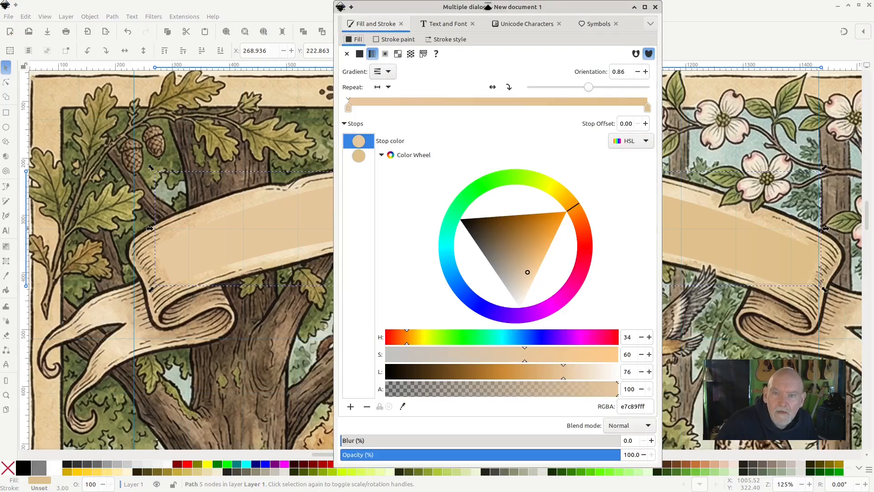
drag(488, 5, 501, 102)
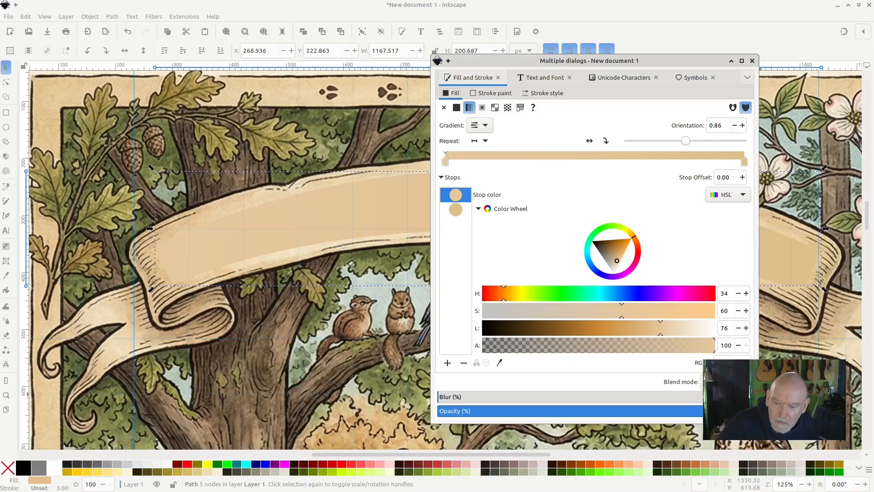
drag(439, 397, 477, 397)
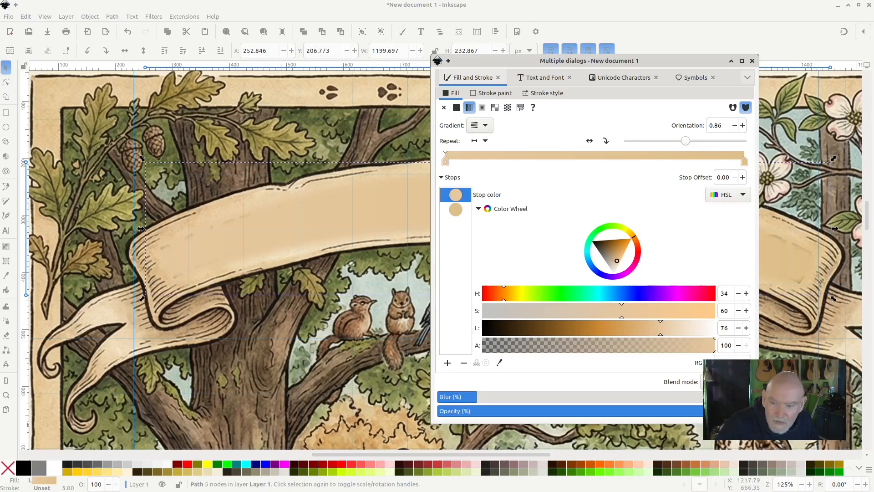
click(738, 396)
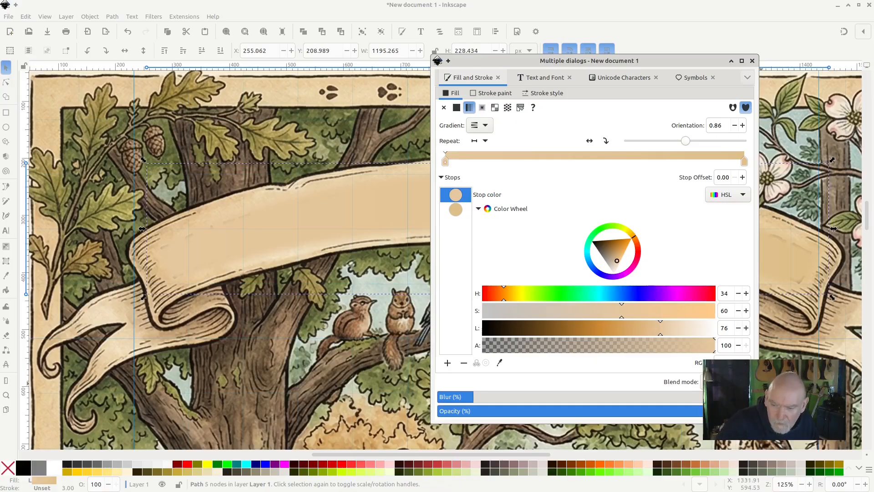
click(460, 397)
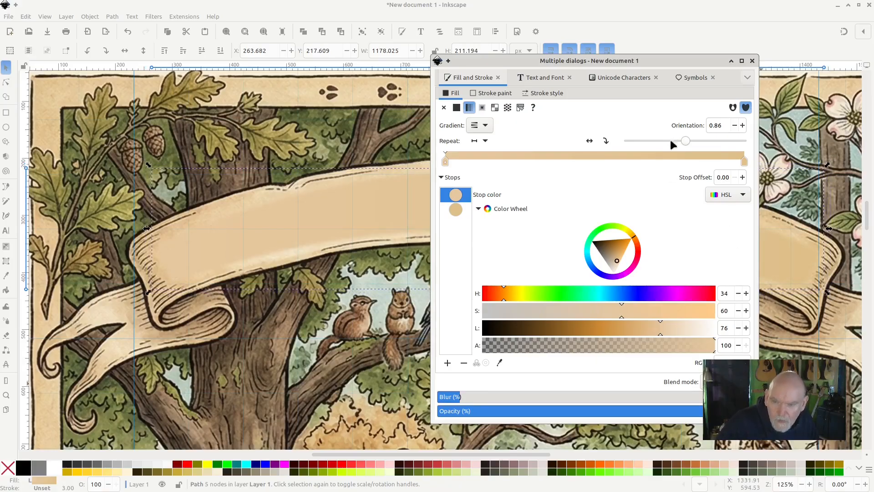
click(752, 61)
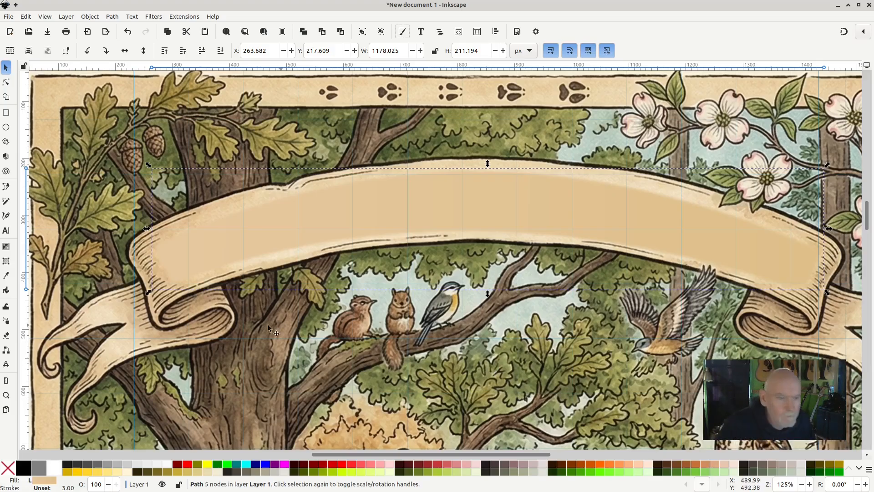
Add a stop at the middle of the gradient and colour it with parchment sampled from the banner's top centre.
click(5, 247)
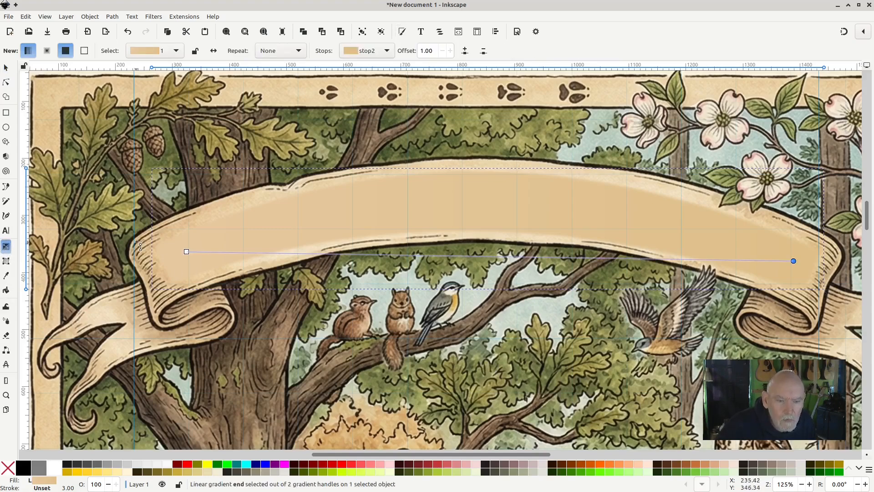
double_click(479, 256)
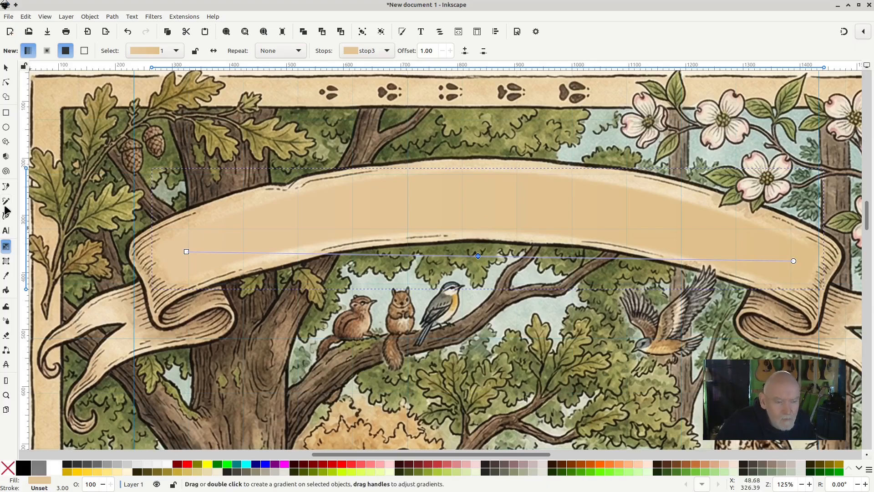
click(6, 276)
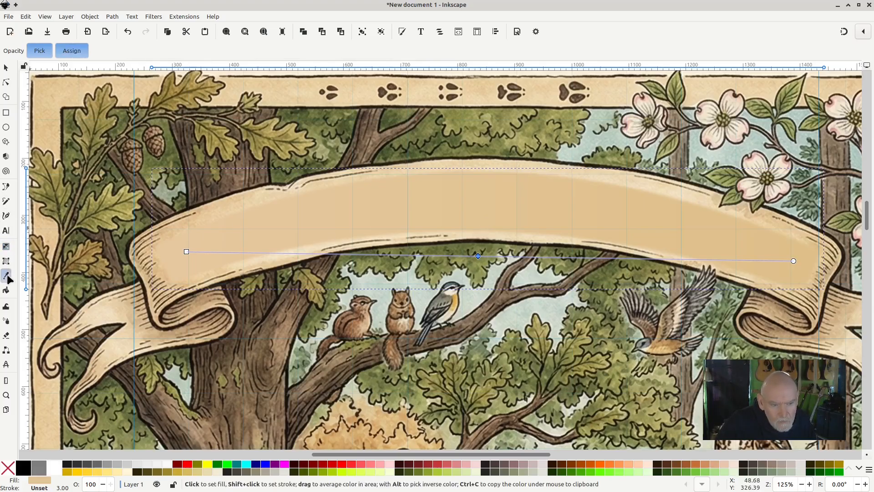
click(472, 164)
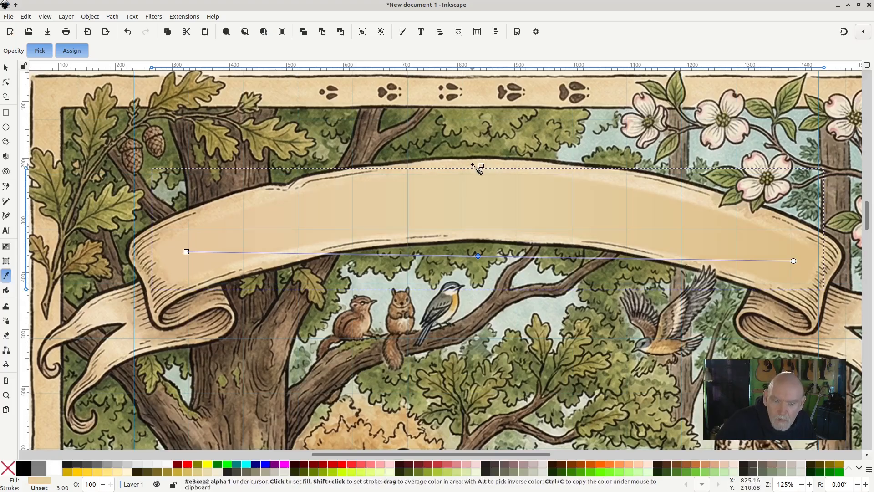
Recolour the gradient's left and right end stops with parchment sampled from the banner just above each one, undoing the last surplus change.
click(186, 251)
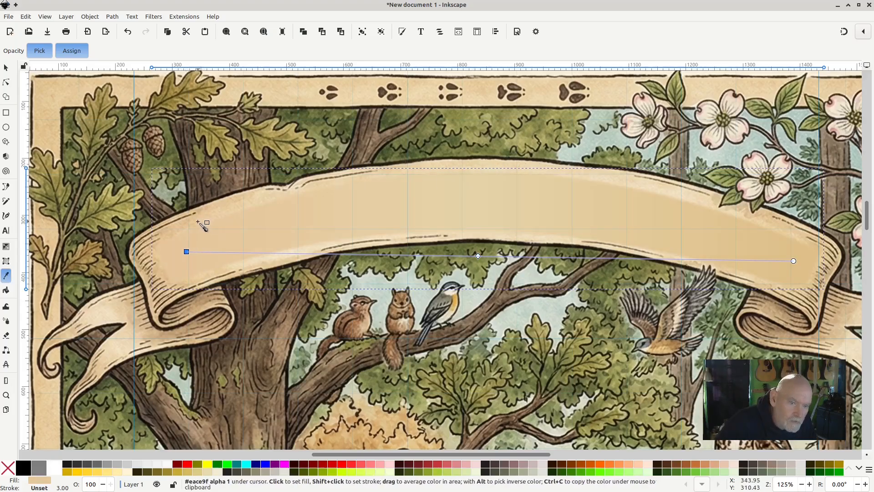
click(248, 267)
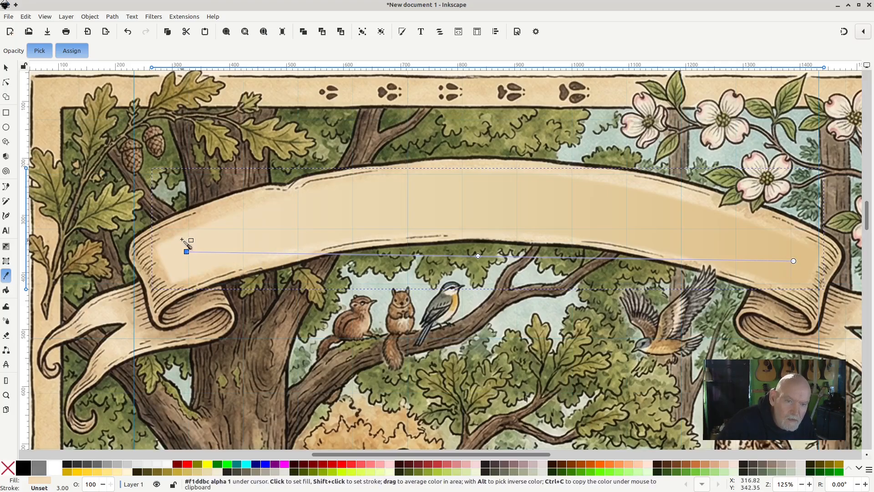
drag(184, 227, 184, 226)
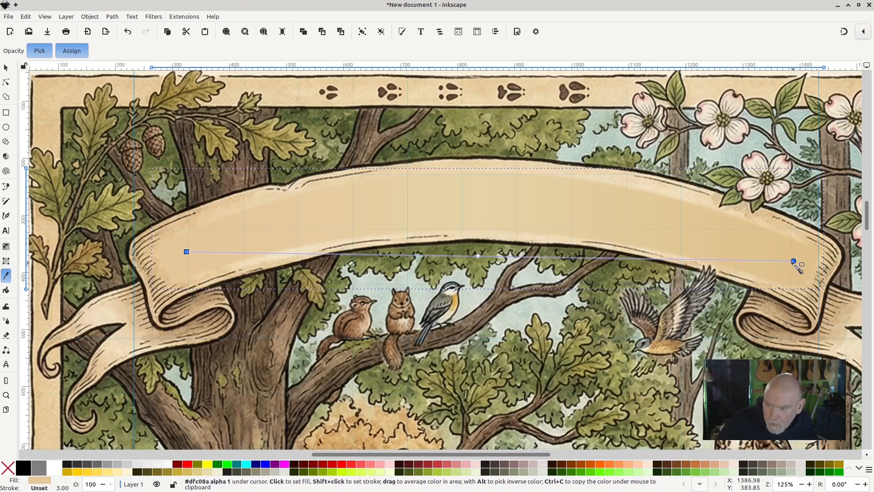
click(793, 235)
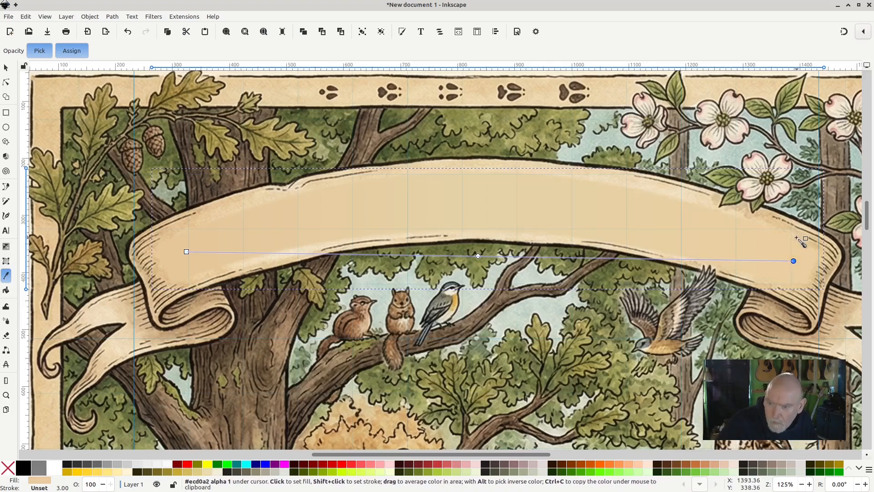
key(ctrl+z)
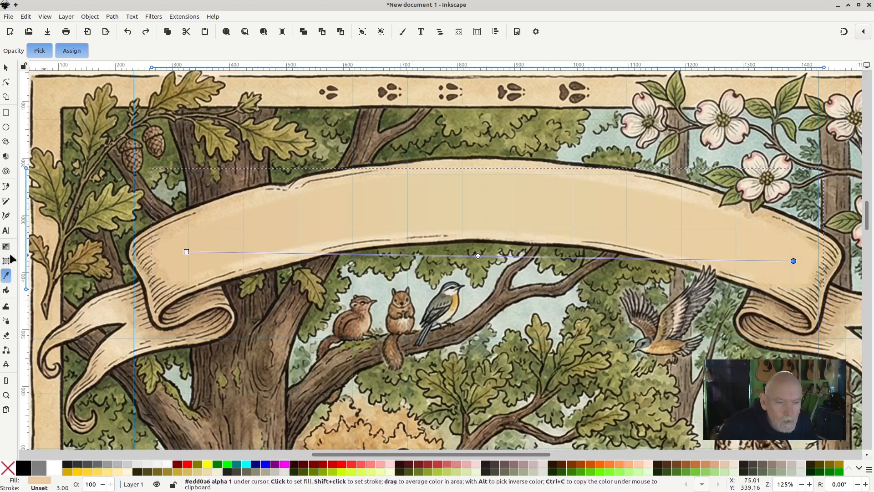
Add a gradient stop midway along each half of the banner shape and colour both with parchment sampled from the banner nearby.
click(5, 248)
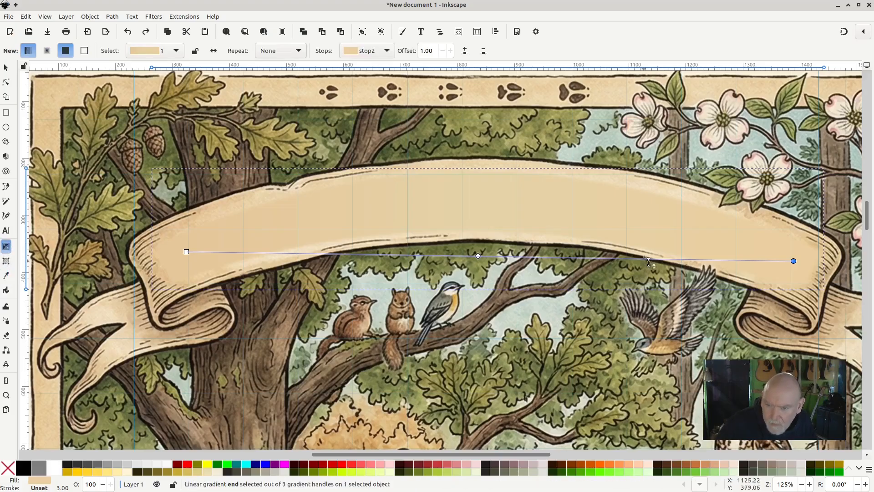
double_click(643, 259)
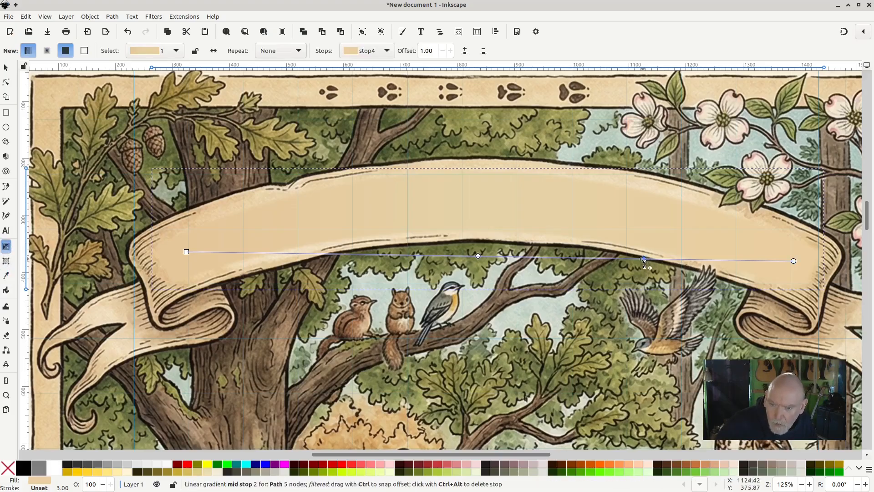
double_click(313, 253)
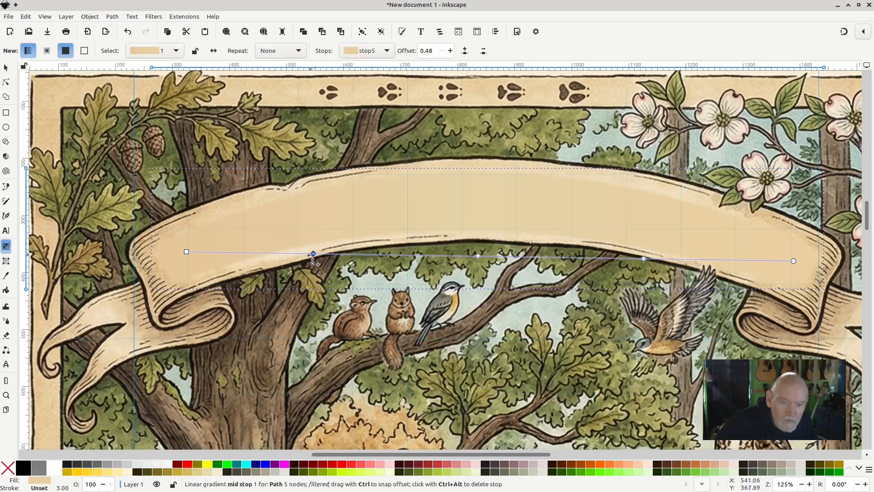
click(6, 275)
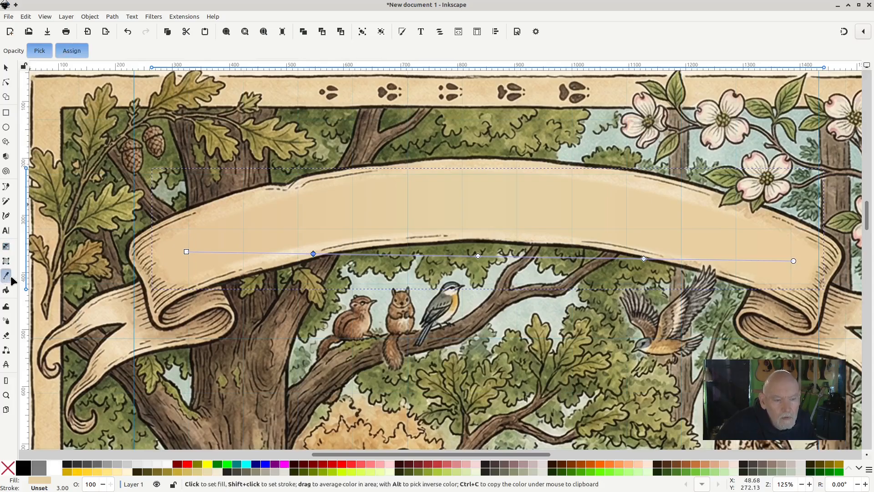
click(312, 246)
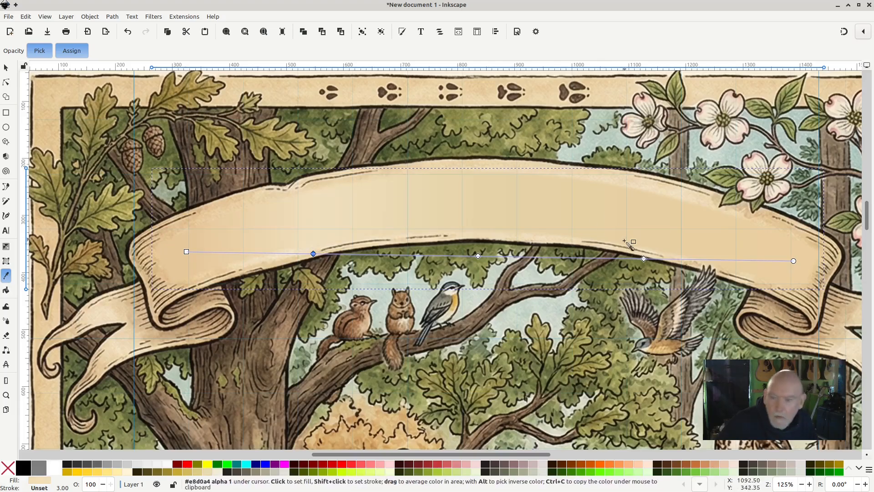
click(644, 259)
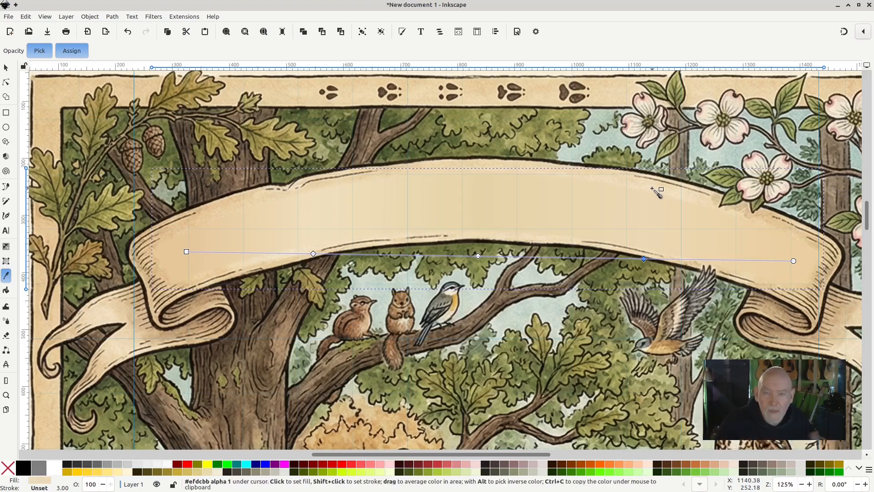
key(s)
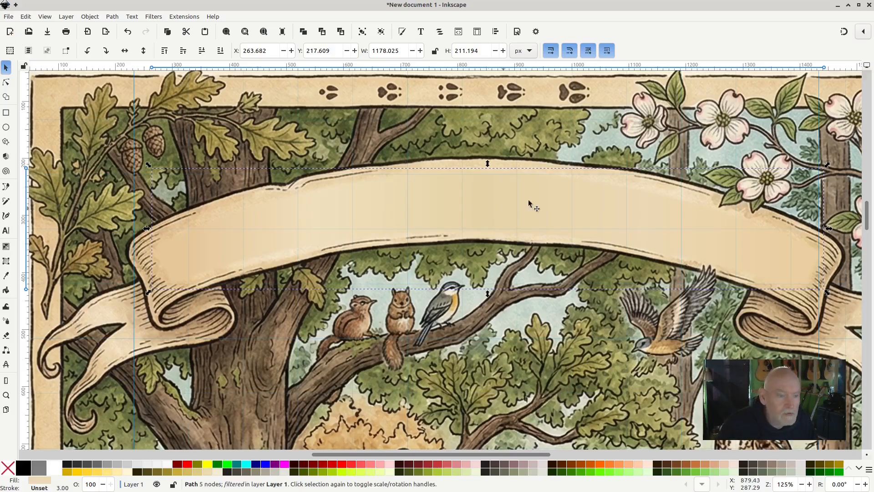
Add the text "MAY ALL BEINGS HAVE PEACE" in DejaVu Serif Bold at 100 px, starting near the banner's left end.
click(6, 231)
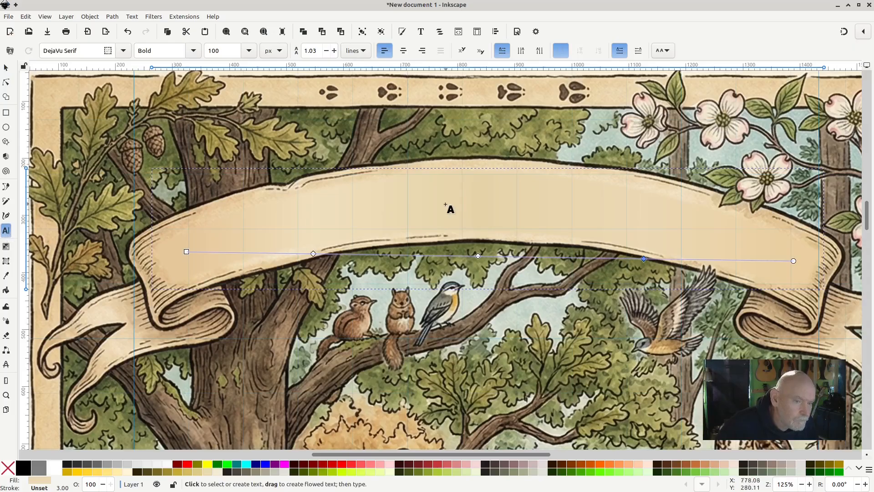
click(189, 239)
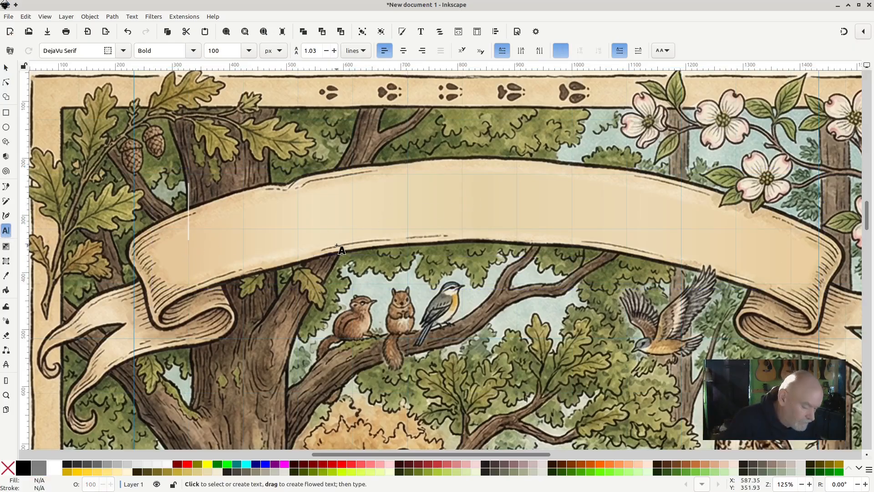
text(MAY )
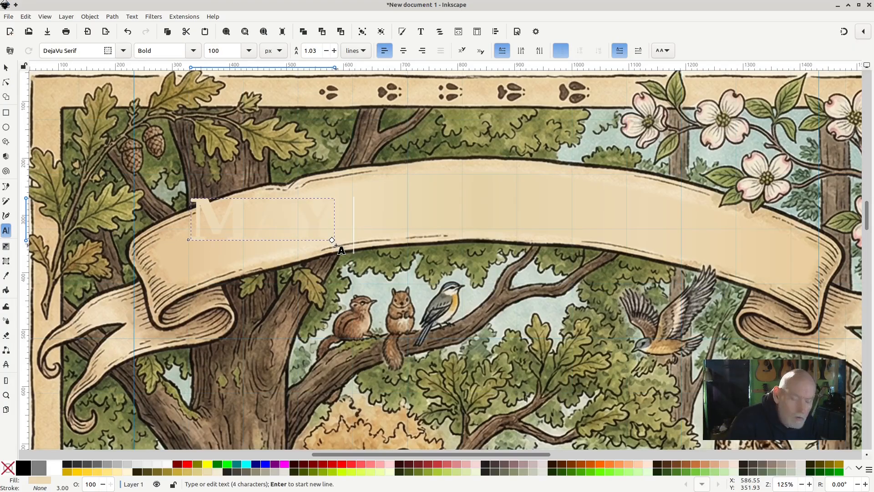
text(ALL B)
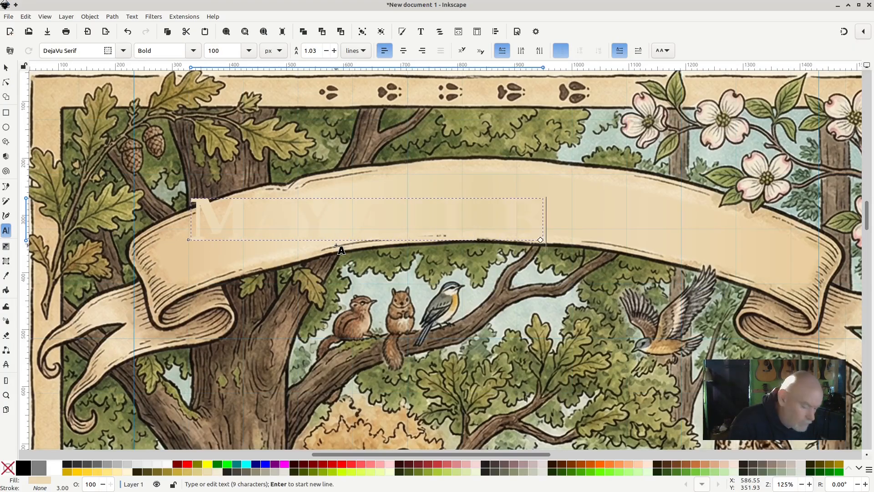
text(EINGS HAVE)
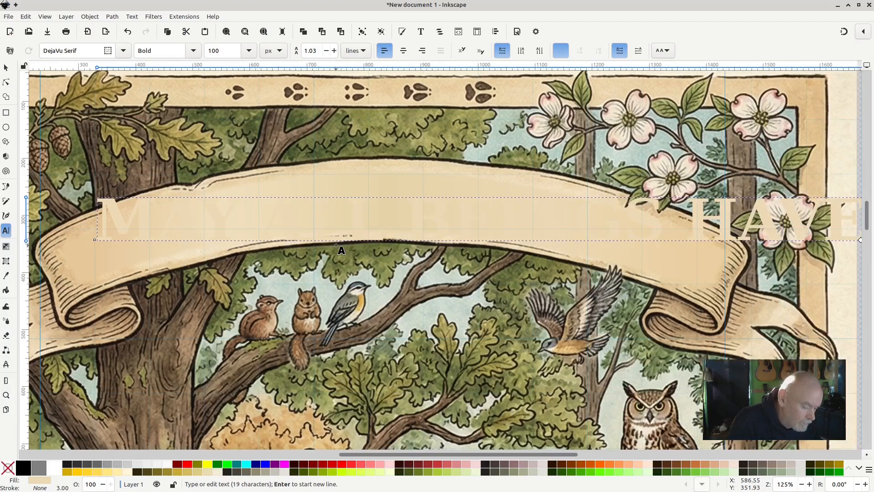
text( PEACE)
key(Escape)
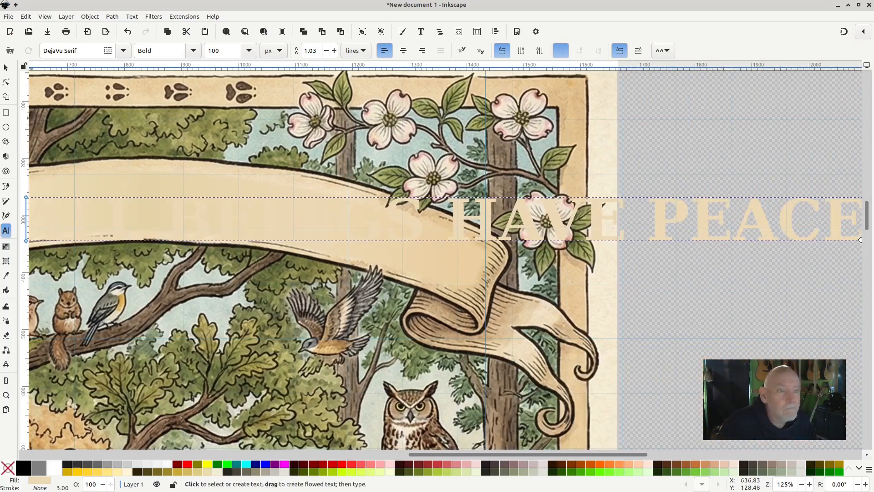
Scale the text down proportionally to about 1070 px wide so it spans the banner.
click(6, 68)
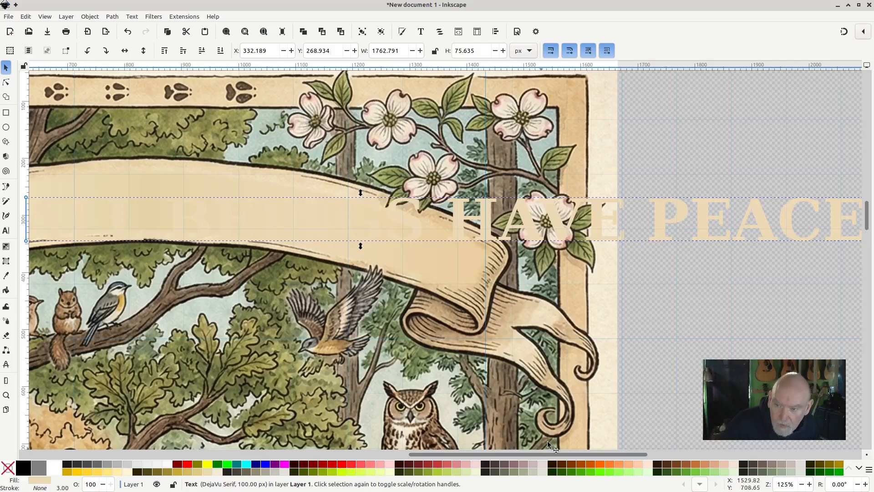
drag(547, 454, 572, 457)
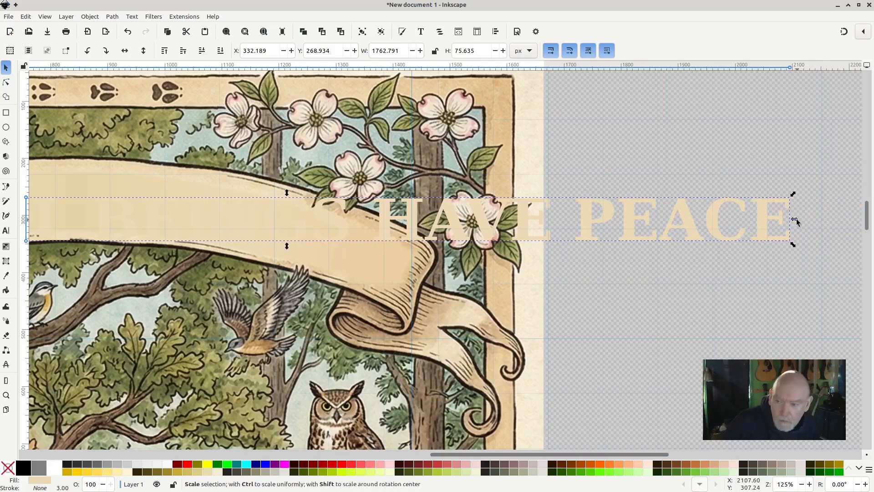
drag(795, 222, 400, 238)
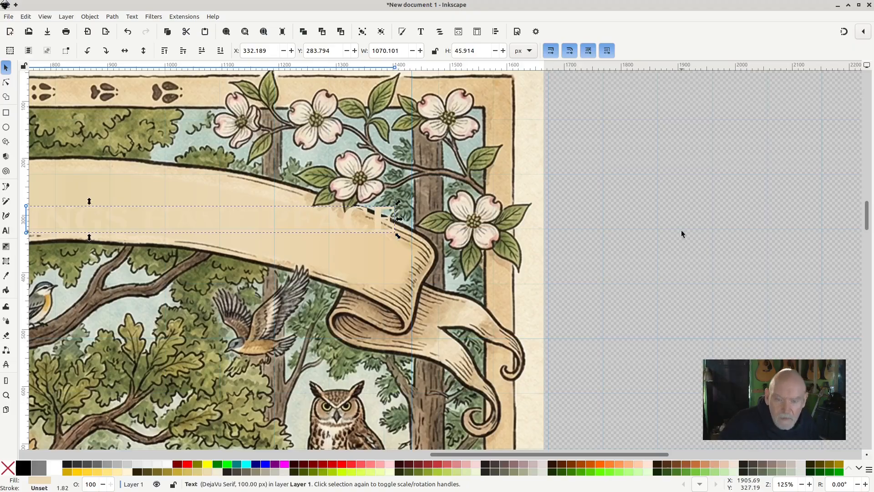
Fill the banner text with black.
key(5)
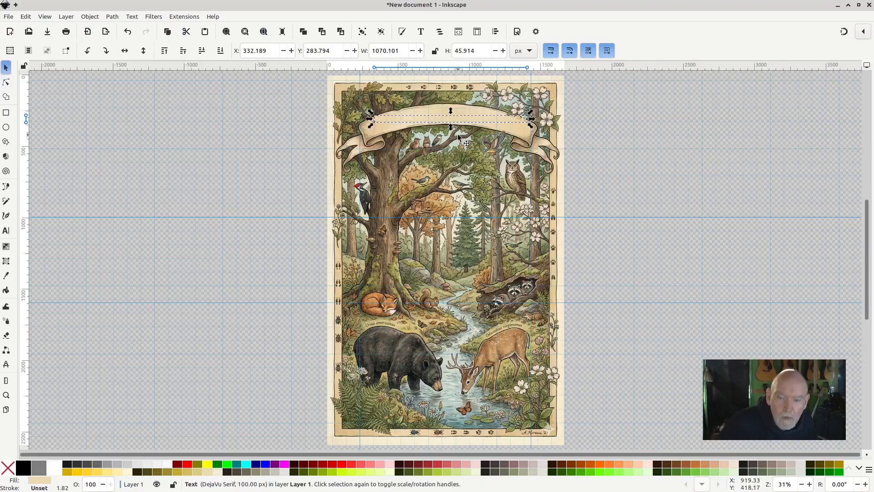
scroll(459, 136, up, 4)
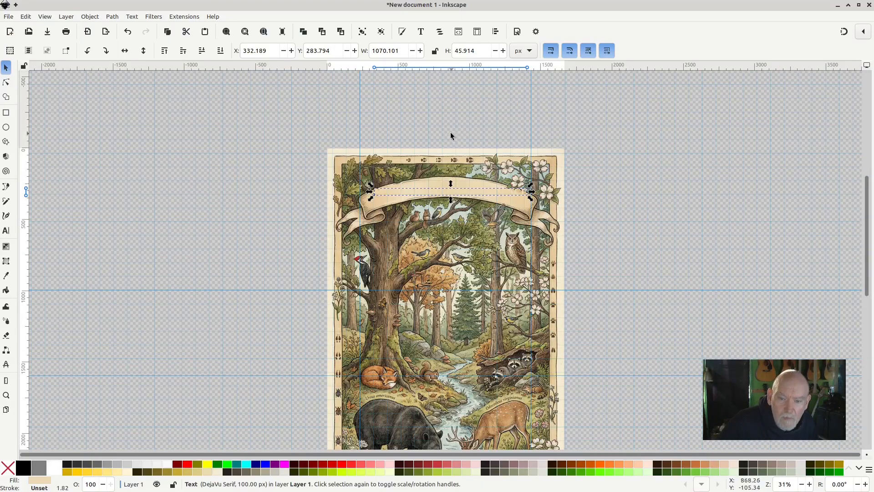
ctrl+scroll(453, 195, up, 4)
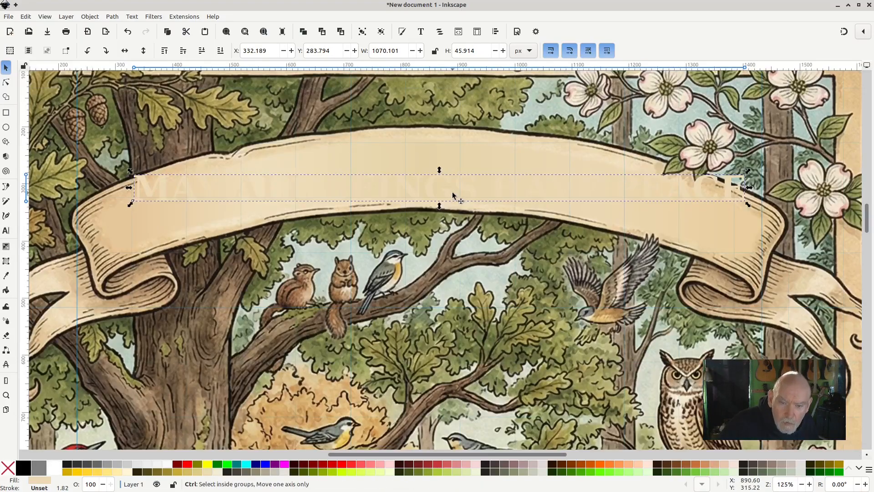
ctrl+scroll(453, 195, up, 1)
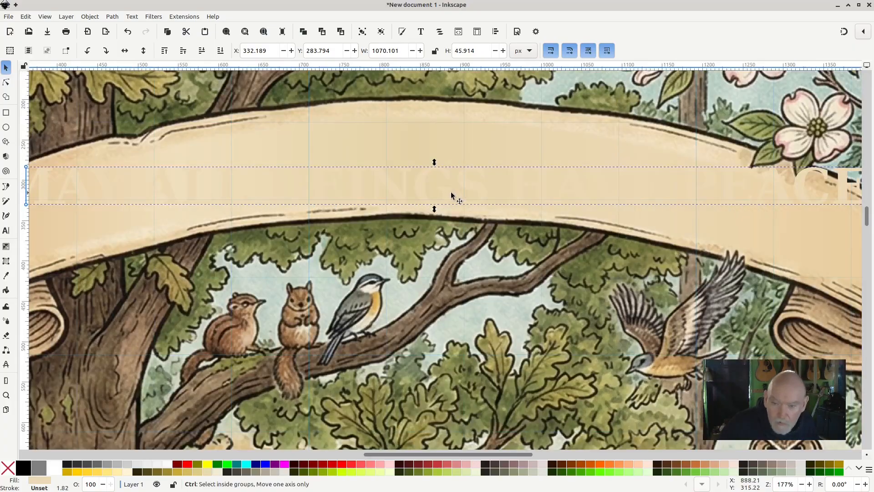
ctrl+scroll(453, 195, down, 1)
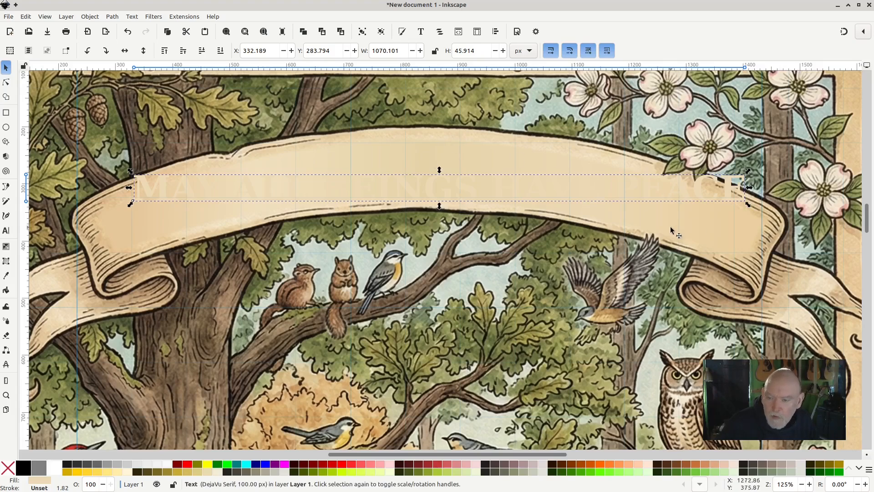
click(23, 474)
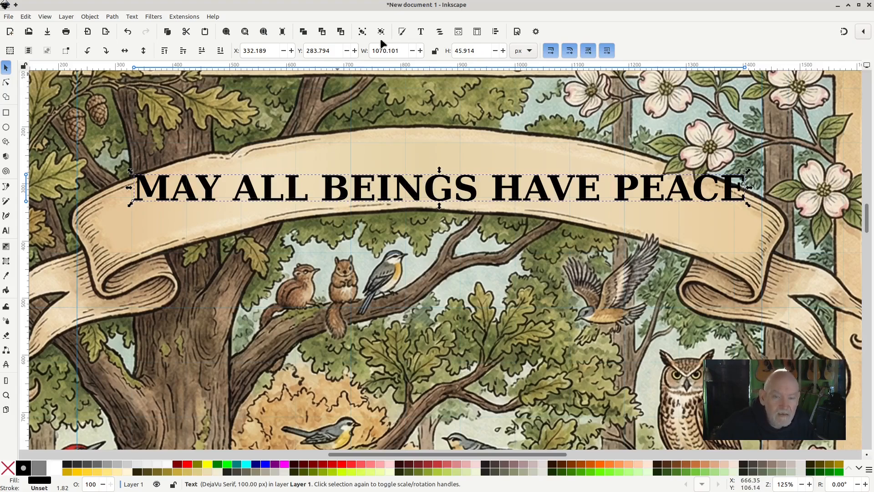
Preview the banner text in several font families, including Ani, AnjaliOldLipi, C059, Cantarell and Chandas.
click(423, 33)
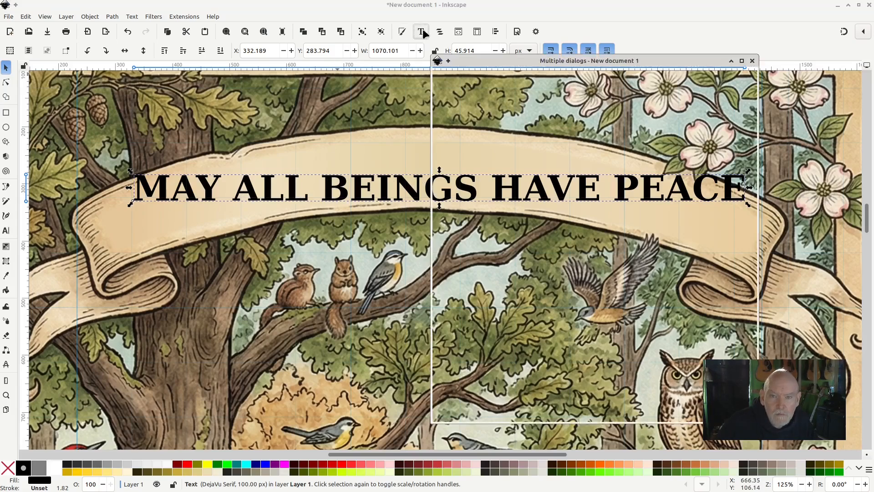
click(538, 79)
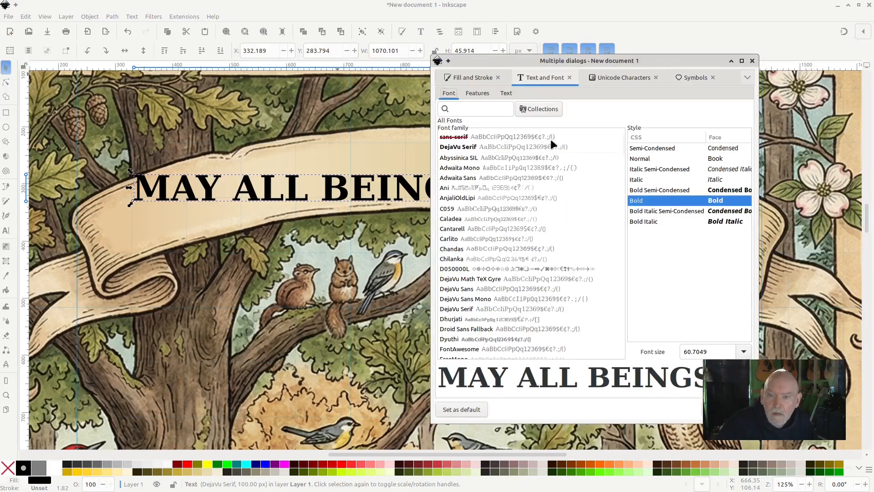
drag(587, 62, 342, 55)
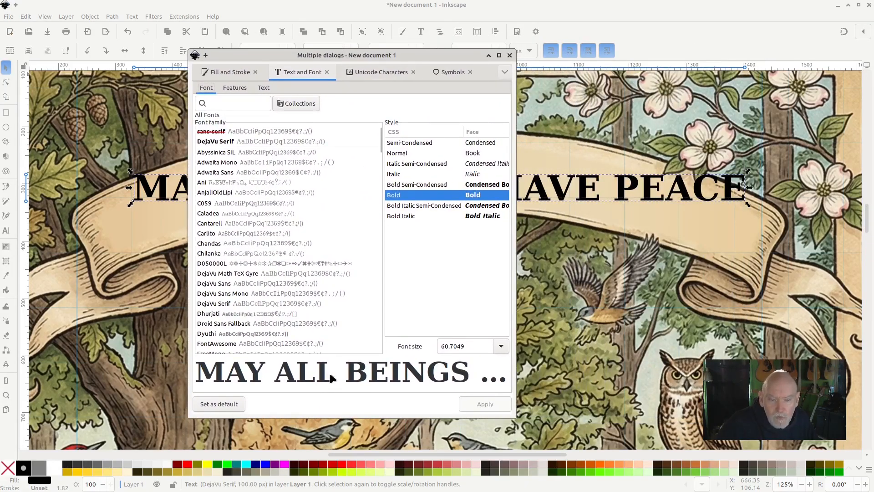
click(270, 141)
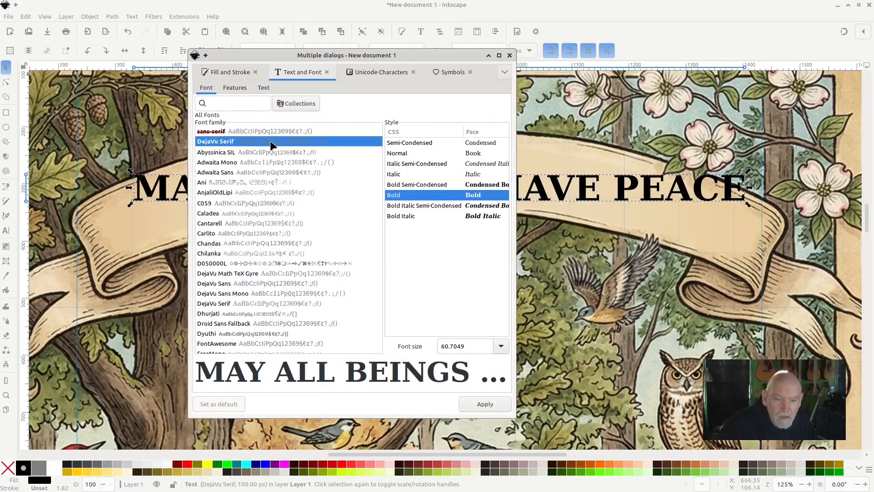
click(283, 173)
click(286, 182)
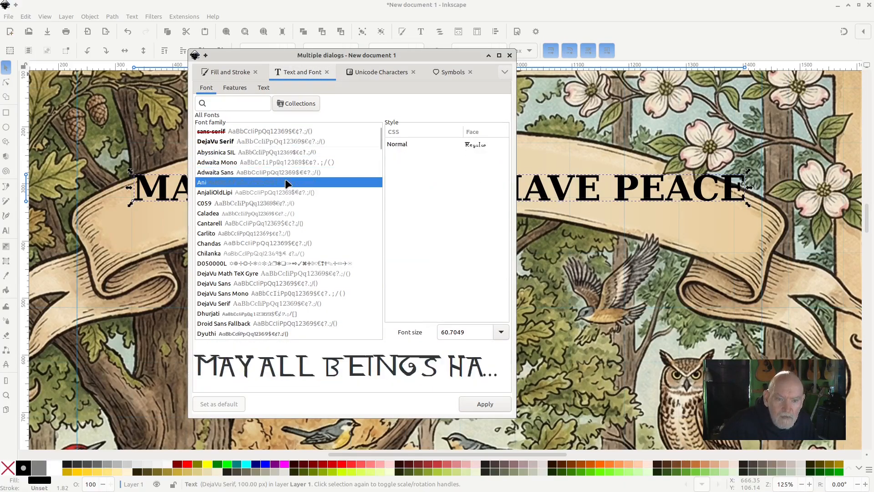
click(285, 192)
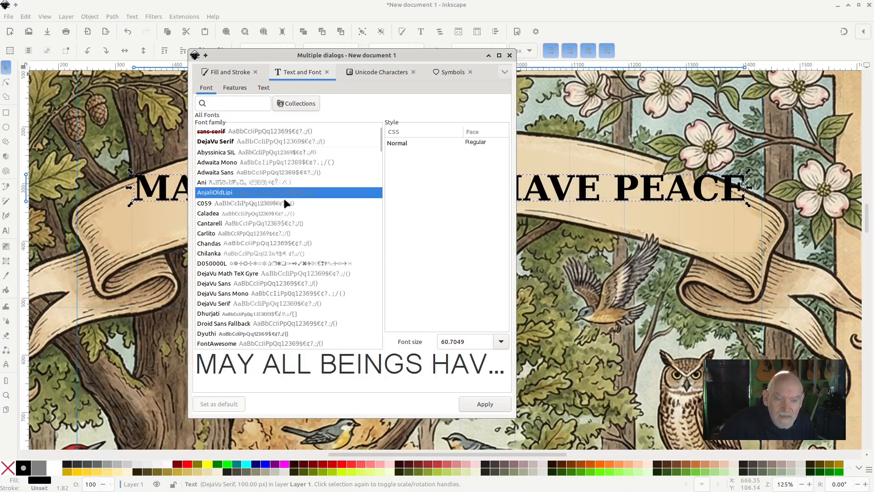
click(284, 203)
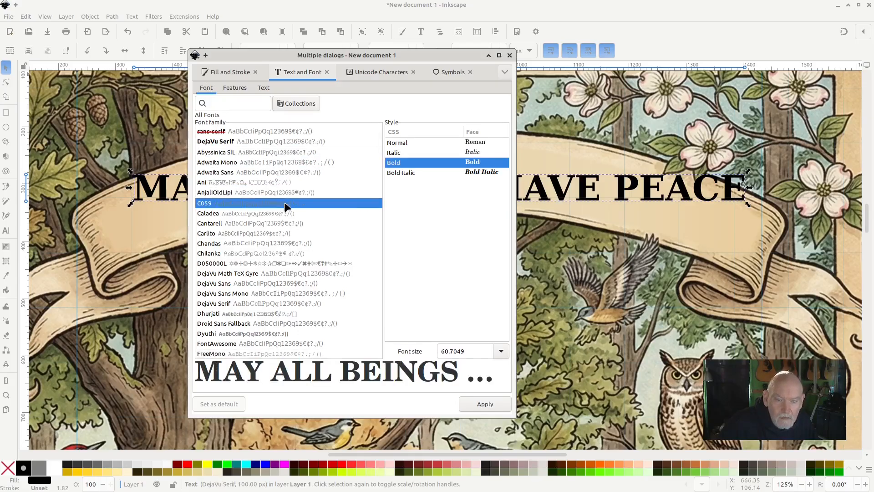
click(284, 213)
click(279, 223)
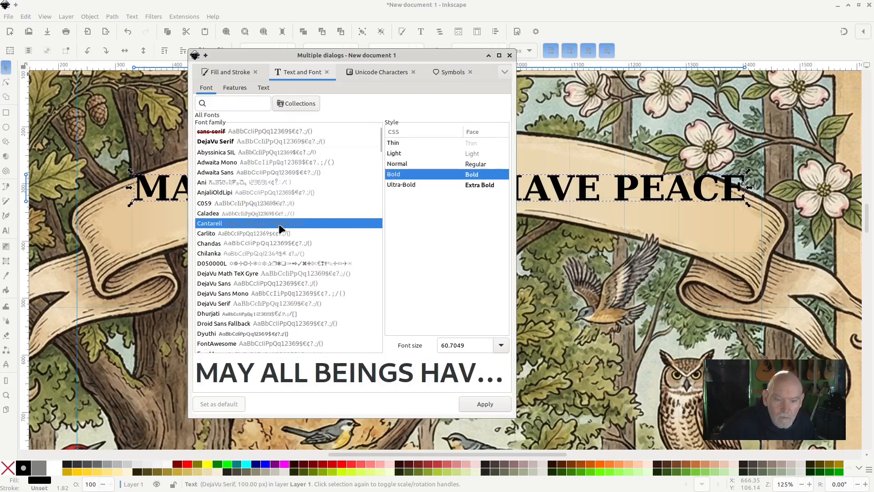
click(279, 233)
click(279, 244)
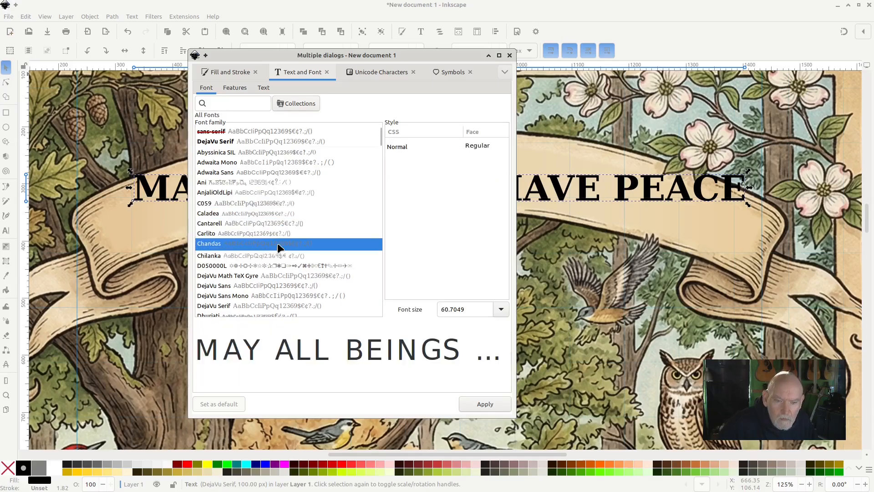
click(280, 254)
Change the banner text's font to Liberation Sans Bold and close the font settings.
scroll(281, 258, down, 10)
click(250, 281)
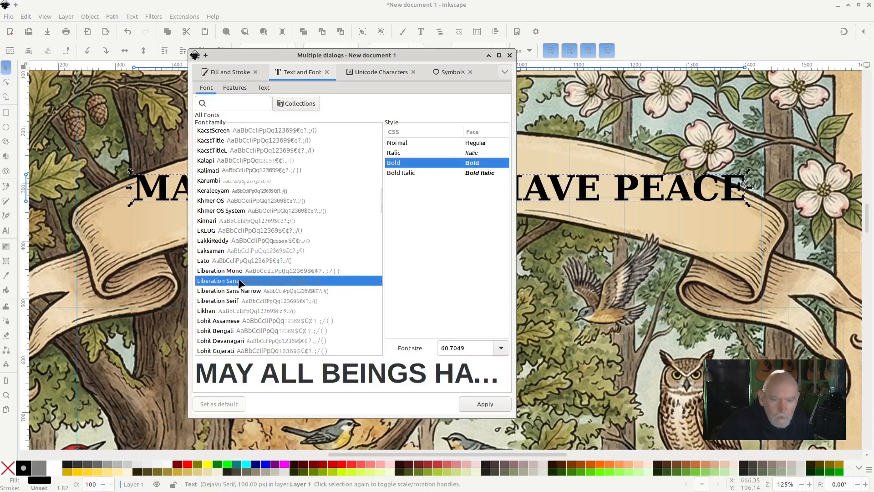
click(486, 404)
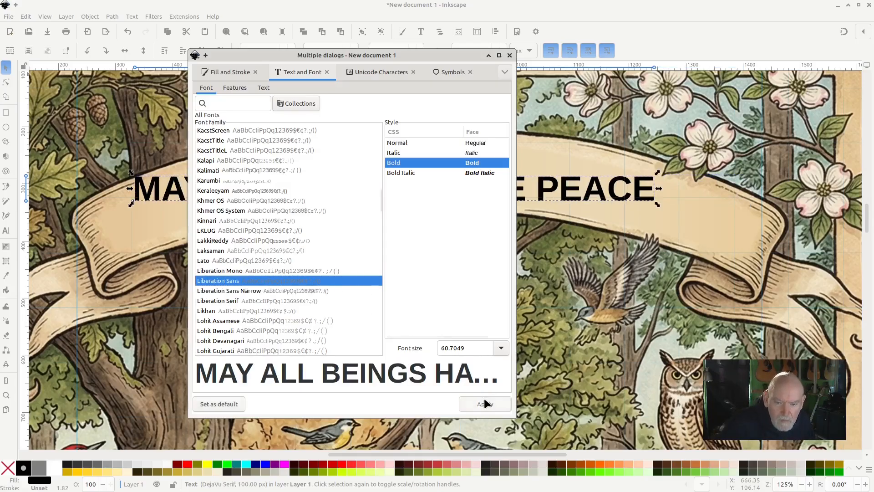
click(510, 56)
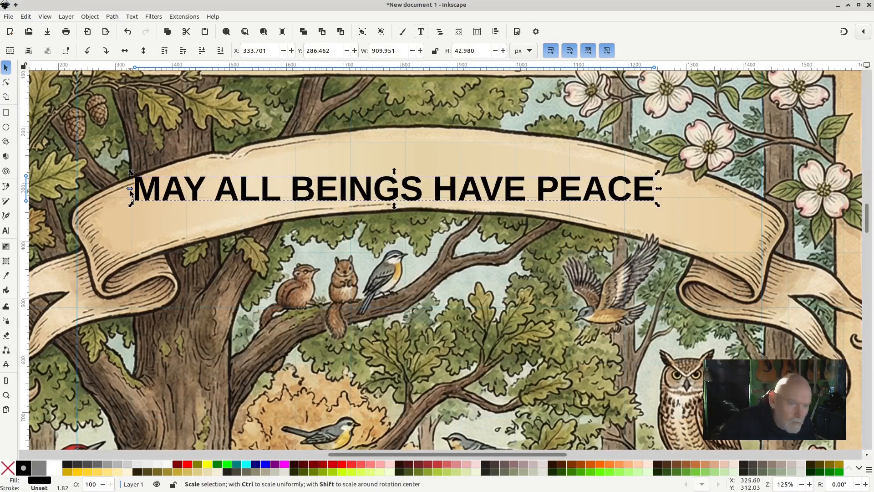
Scale the banner text up proportionally from both ends to about 1111 px wide.
drag(130, 189, 104, 184)
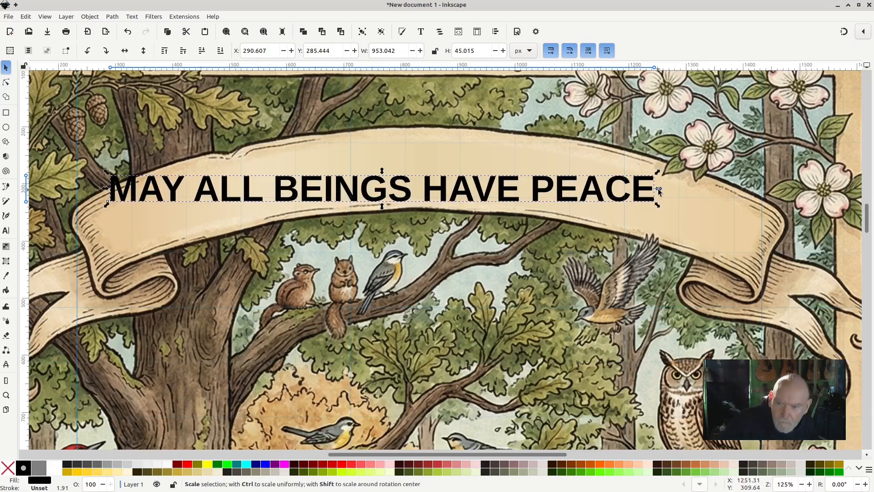
drag(658, 188, 749, 188)
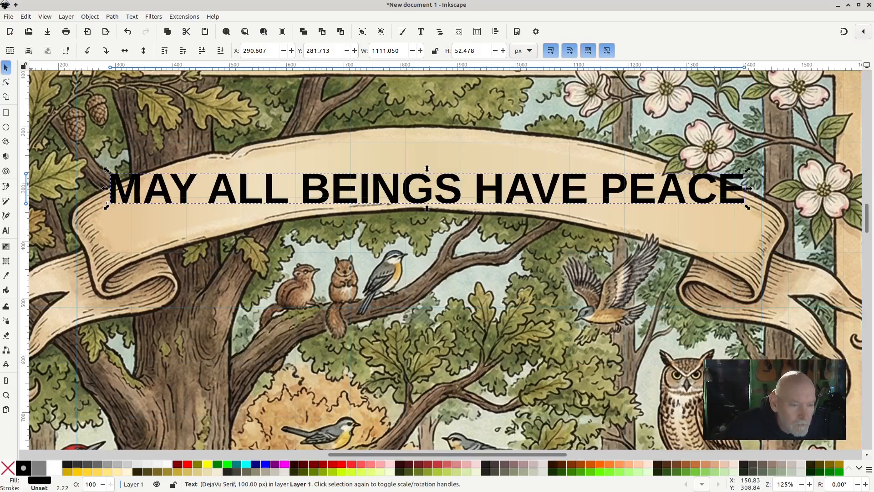
Draw a horizontal line about 1084 px wide below the banner text and bend it upward into an arc about 95 px high.
click(6, 187)
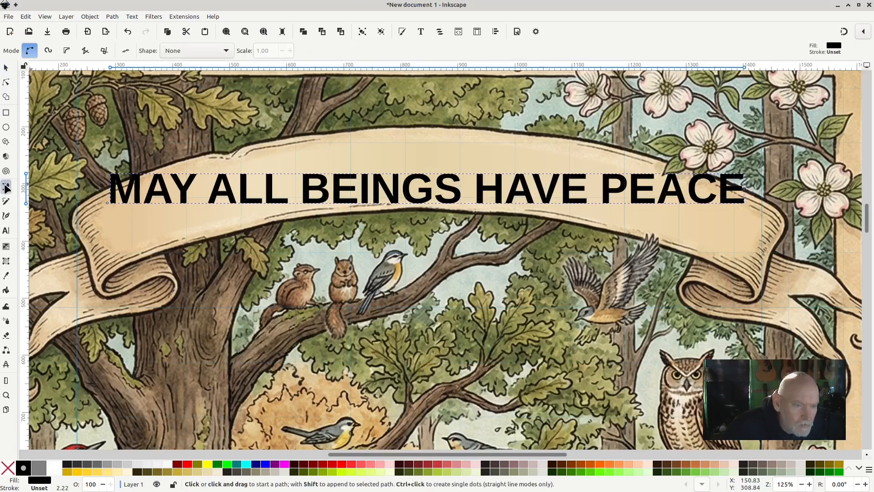
click(118, 244)
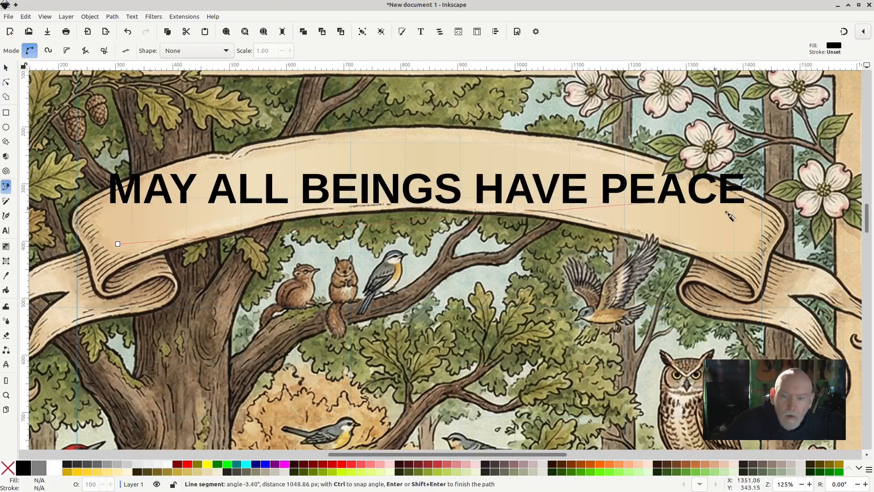
click(736, 246)
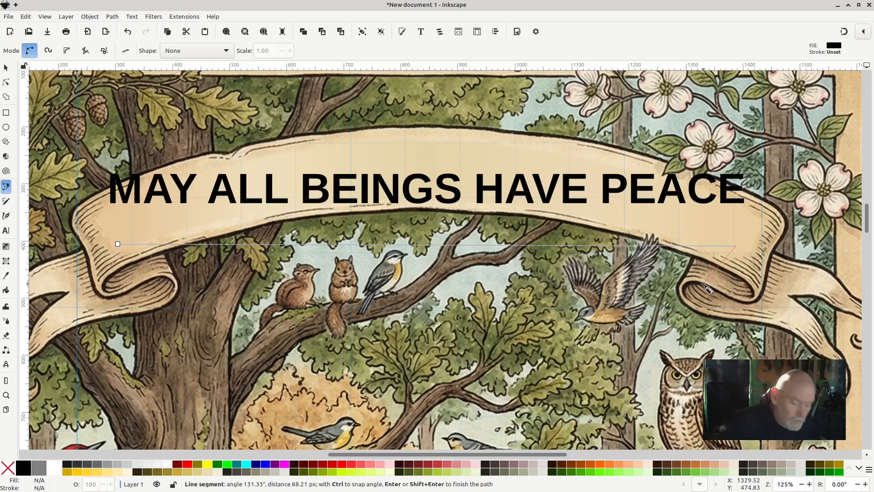
key(Return)
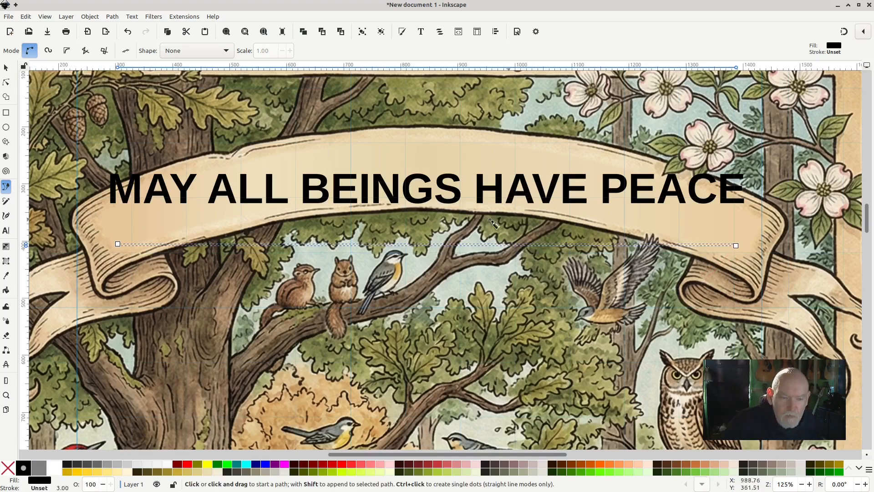
click(6, 82)
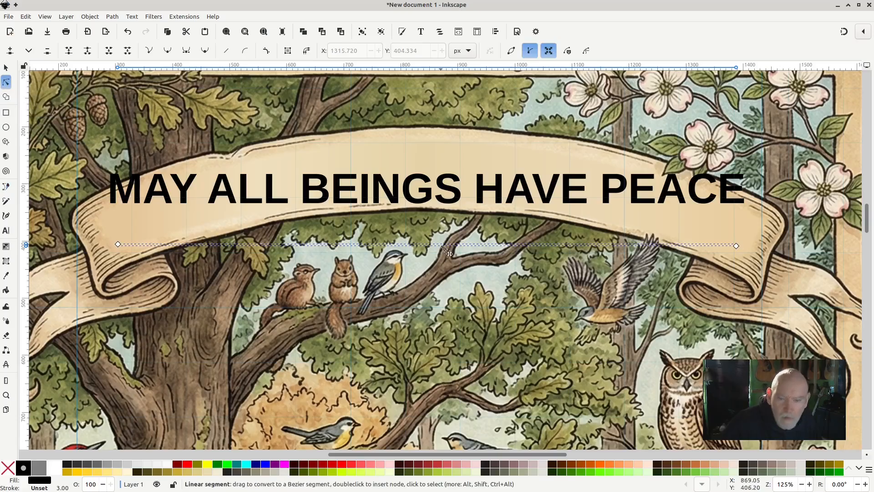
drag(442, 245, 441, 196)
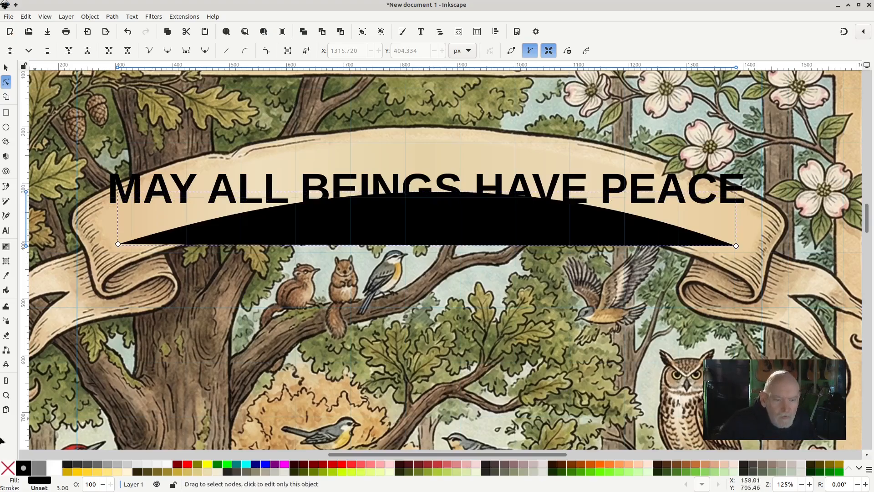
Remove the arc's fill and give it a red stroke in place of black.
click(7, 469)
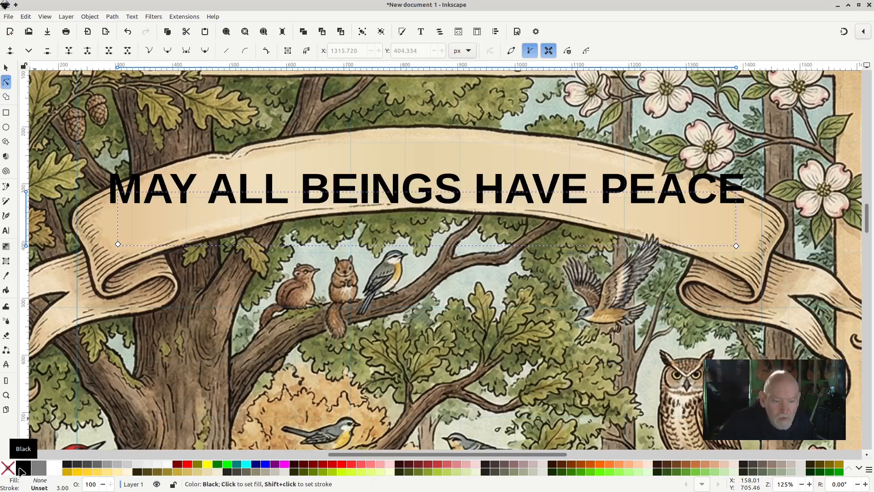
shift+click(21, 471)
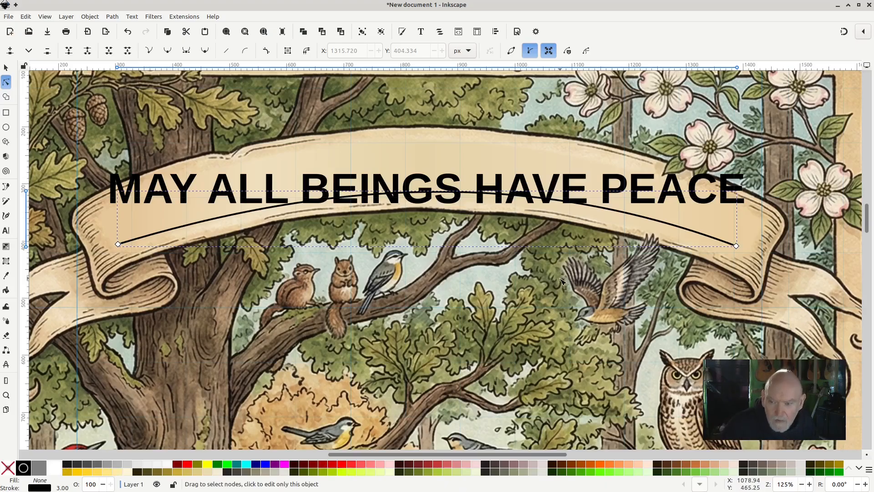
shift+click(353, 467)
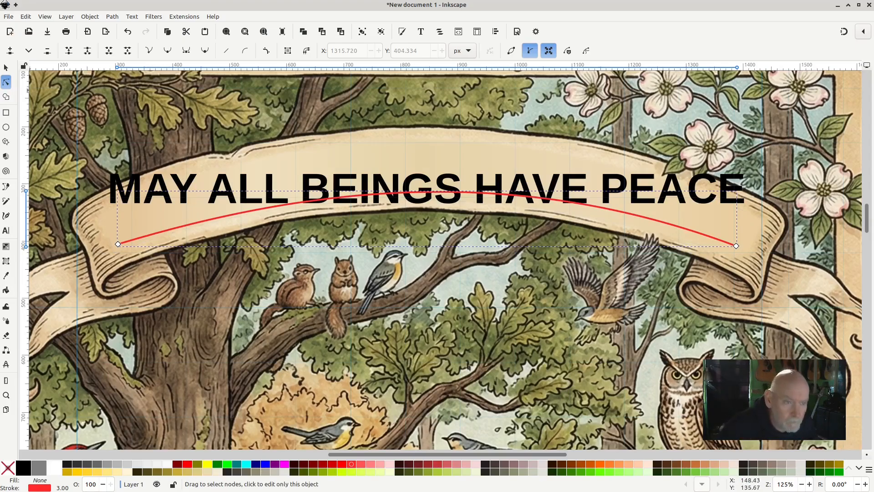
Put the banner text on the red arc as its path and move both up about 13 px.
click(6, 68)
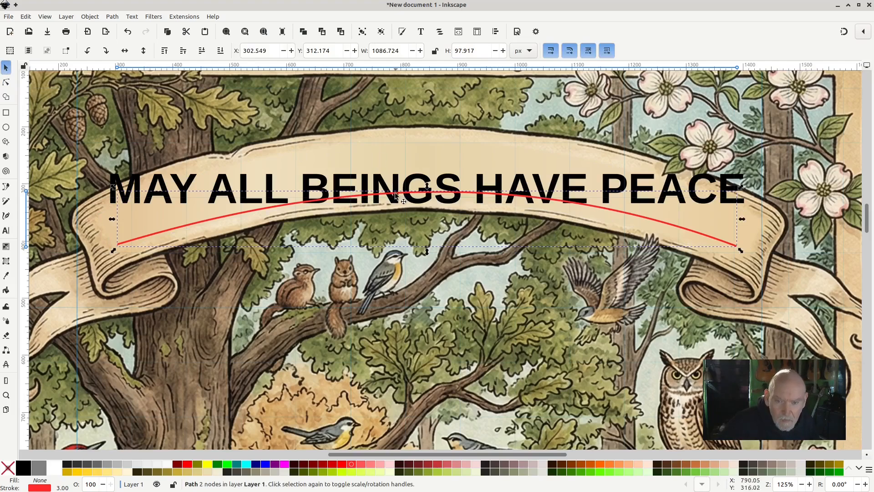
click(344, 178)
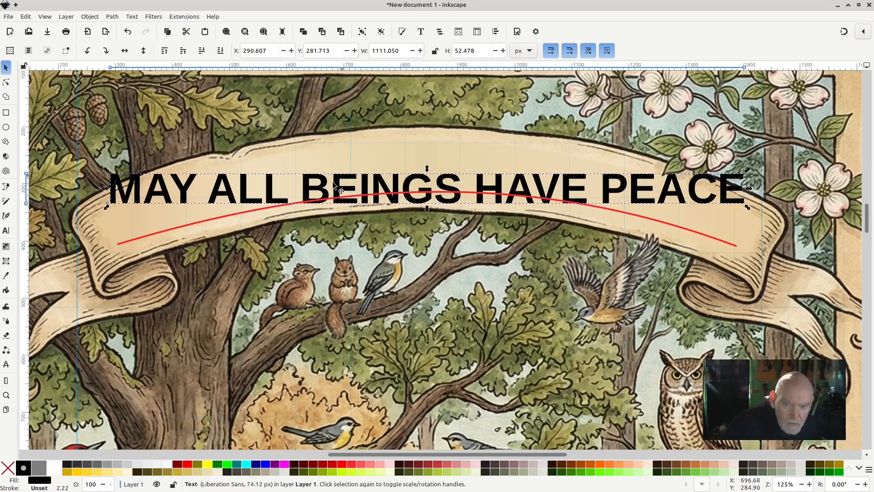
key(shift)
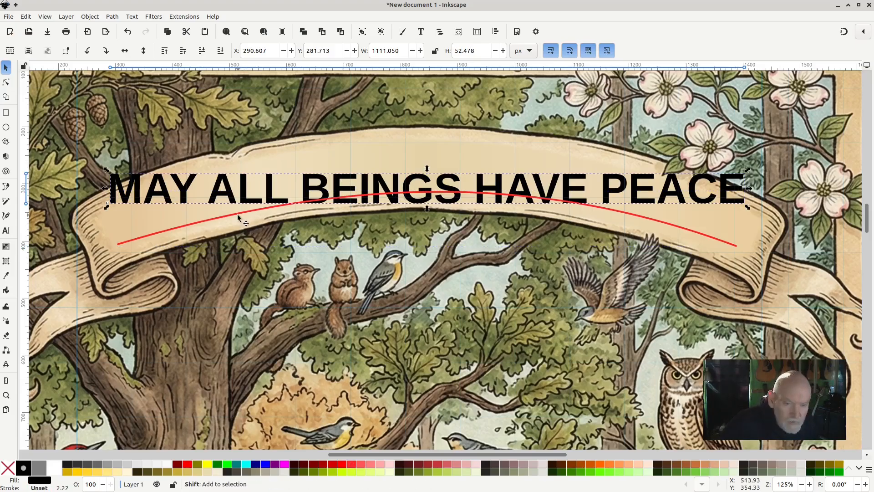
shift+click(238, 216)
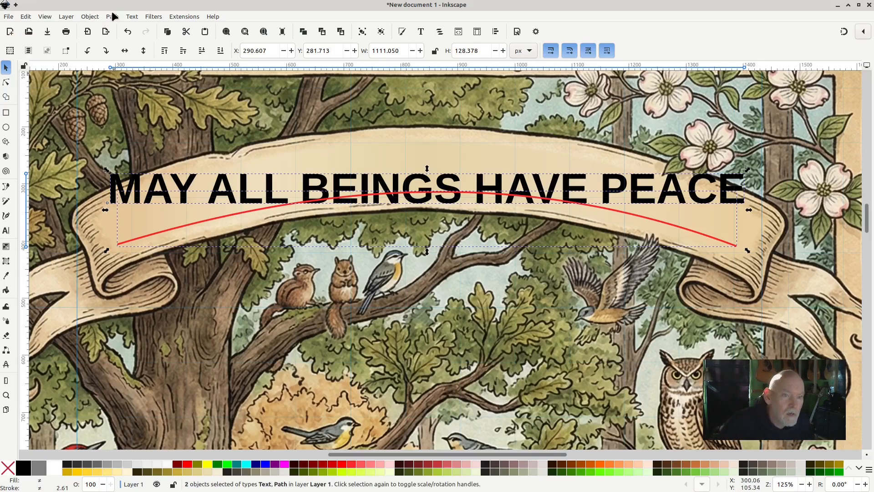
click(129, 17)
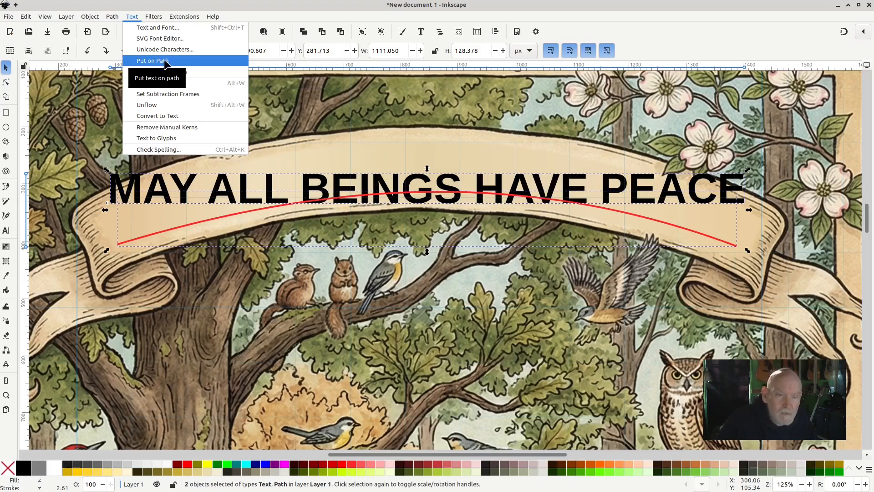
click(167, 60)
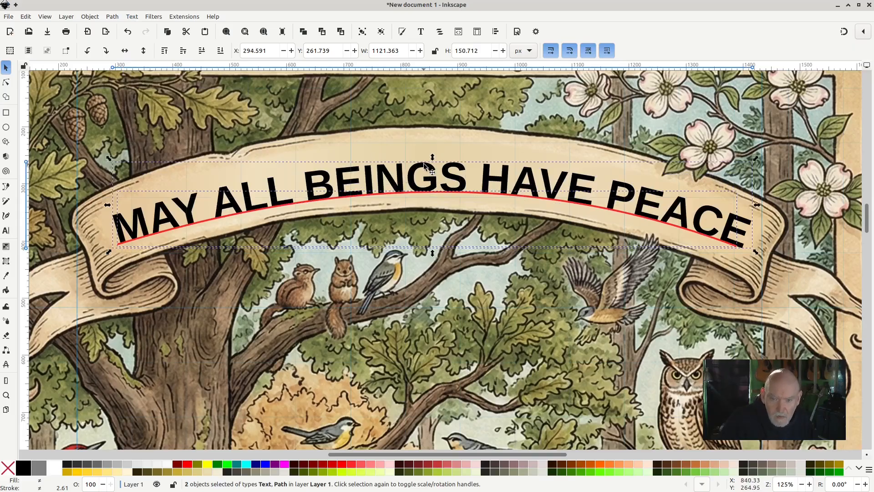
drag(424, 164, 425, 157)
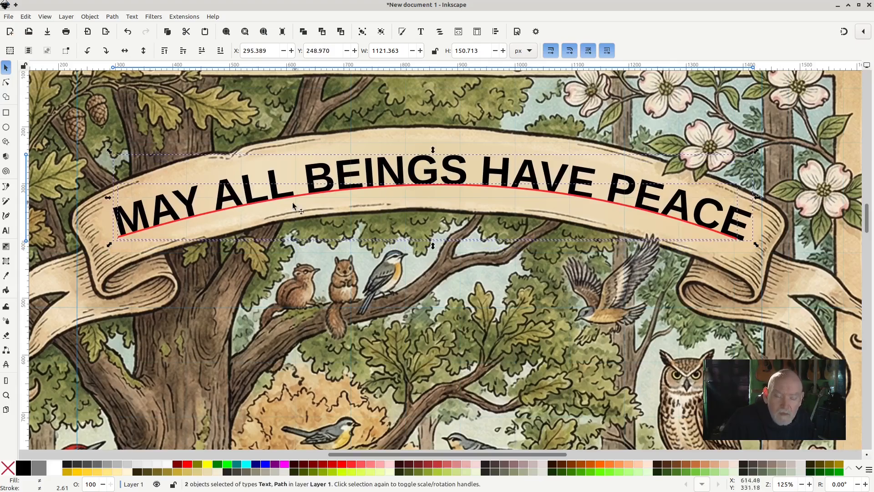
Hide the guide arc under the banner text by removing its red stroke.
click(267, 258)
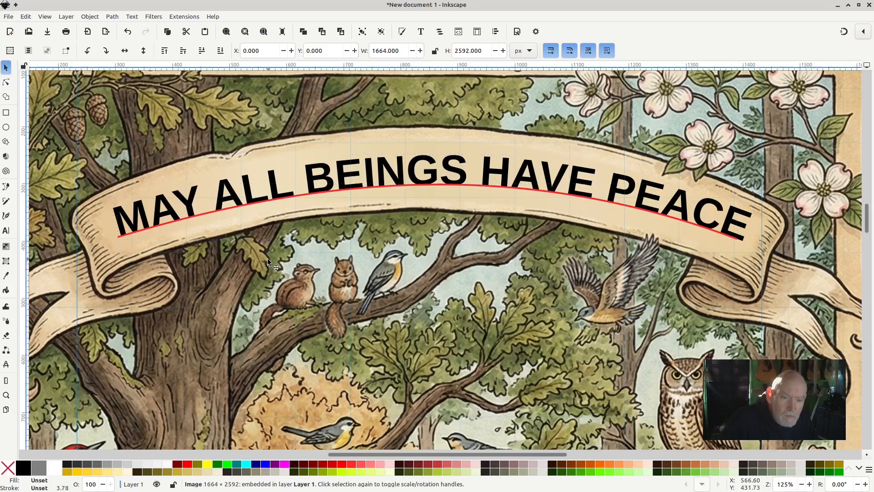
click(299, 195)
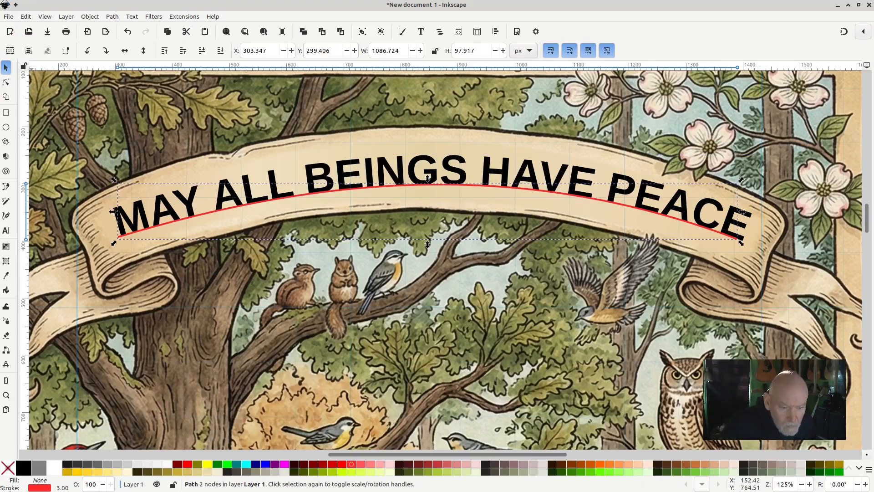
key(shift)
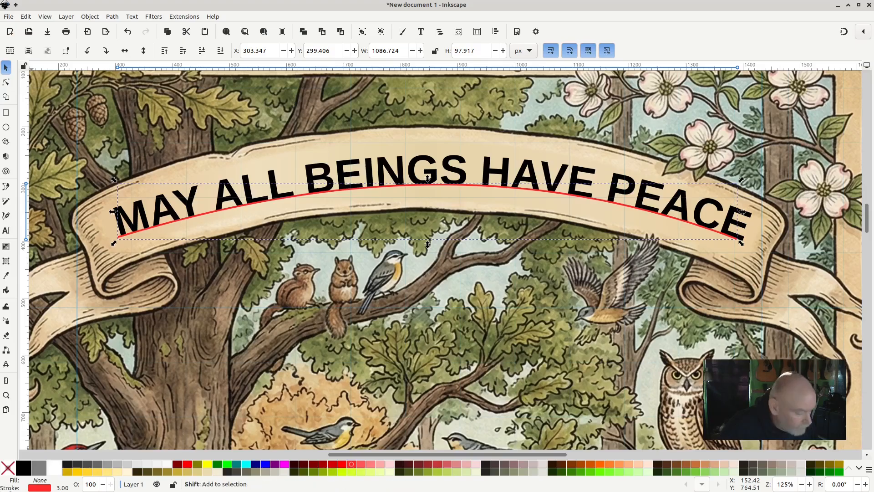
shift+click(8, 467)
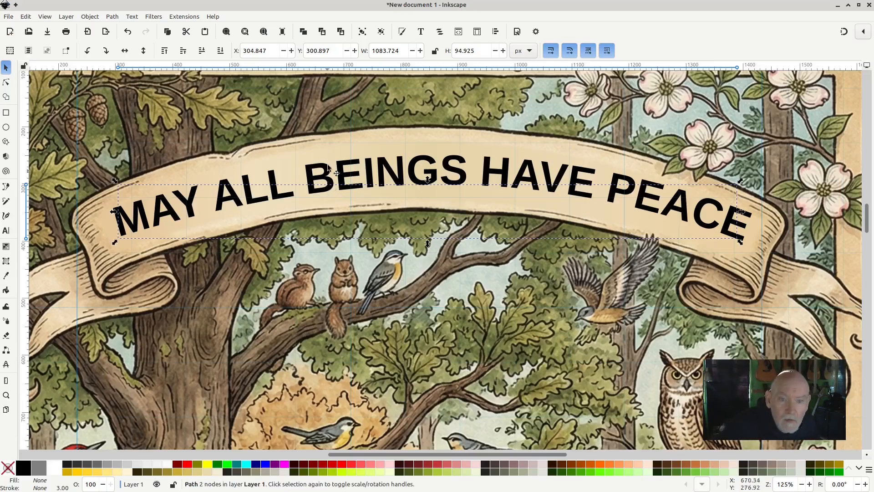
Enlarge the curved text to about 1134 by 175 px, nudge it 2 px down, and deselect everything with the whole page in view.
click(330, 172)
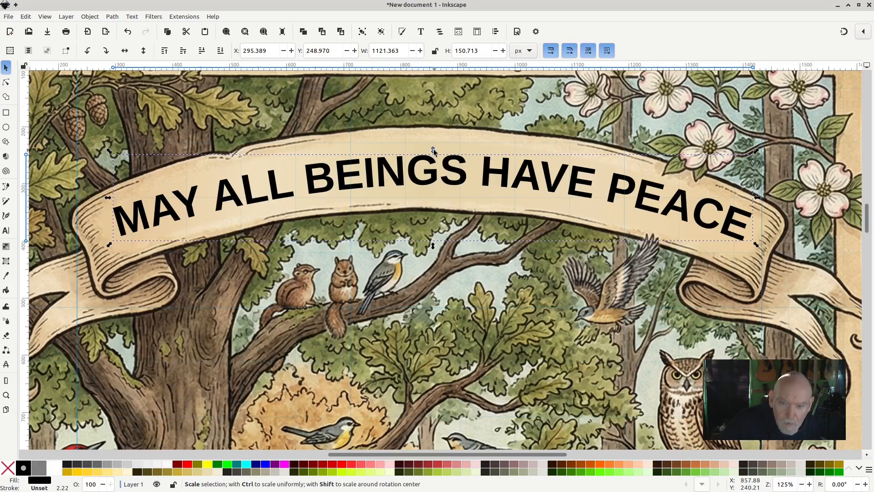
drag(433, 151, 436, 144)
drag(755, 245, 758, 249)
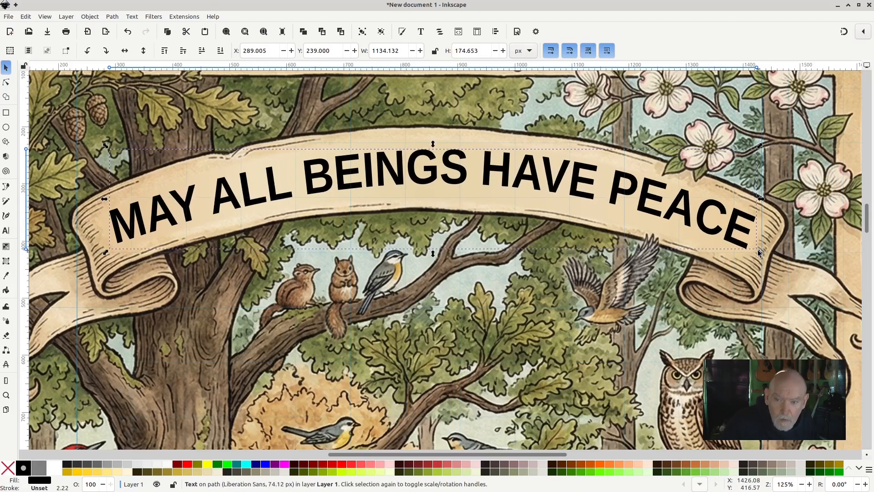
key(Down)
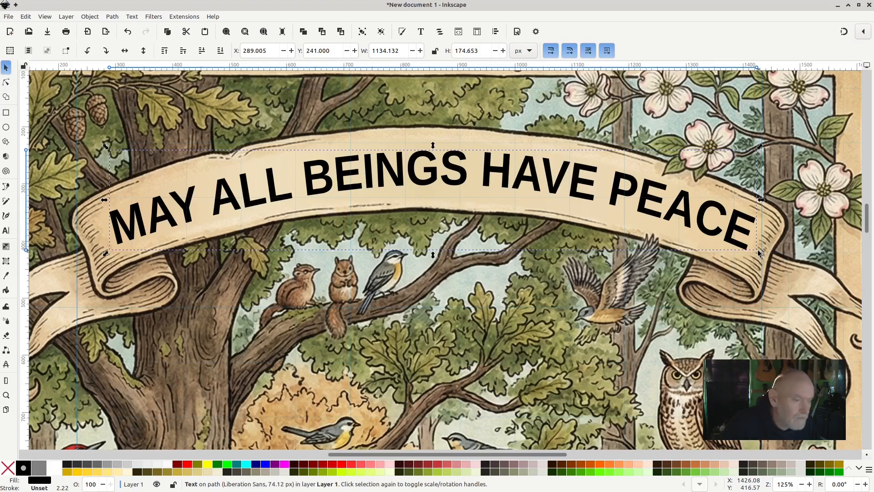
click(739, 139)
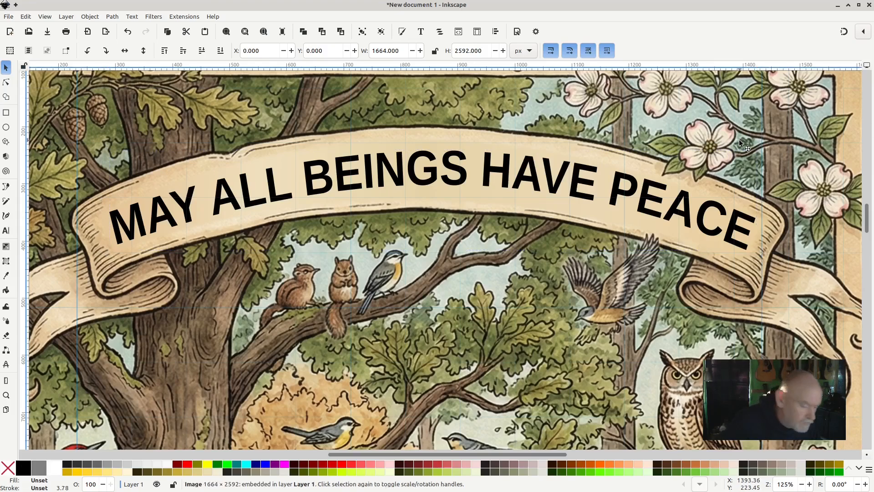
key(3)
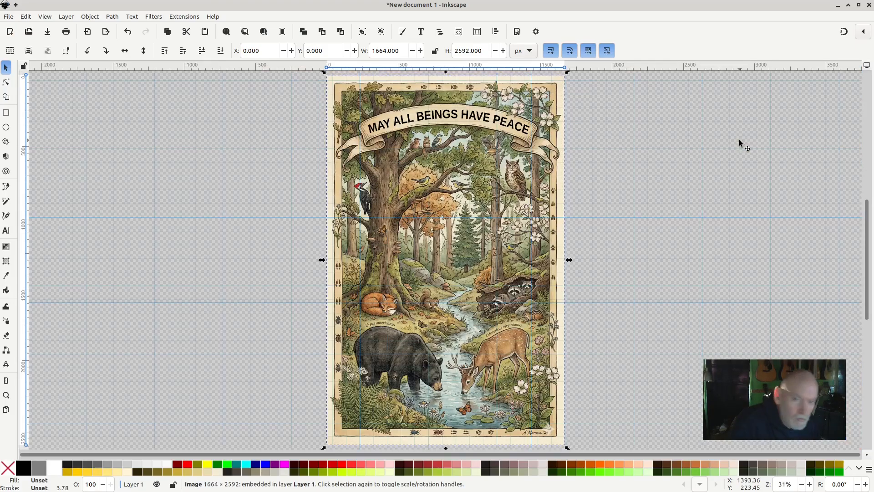
click(624, 242)
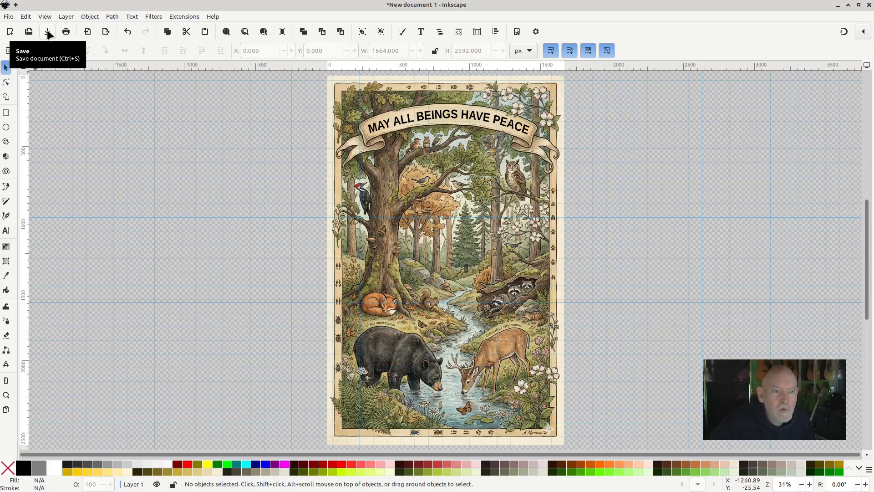
Save the document as "May you have peace nature.svg" in the 2025 DFTND folder.
click(48, 32)
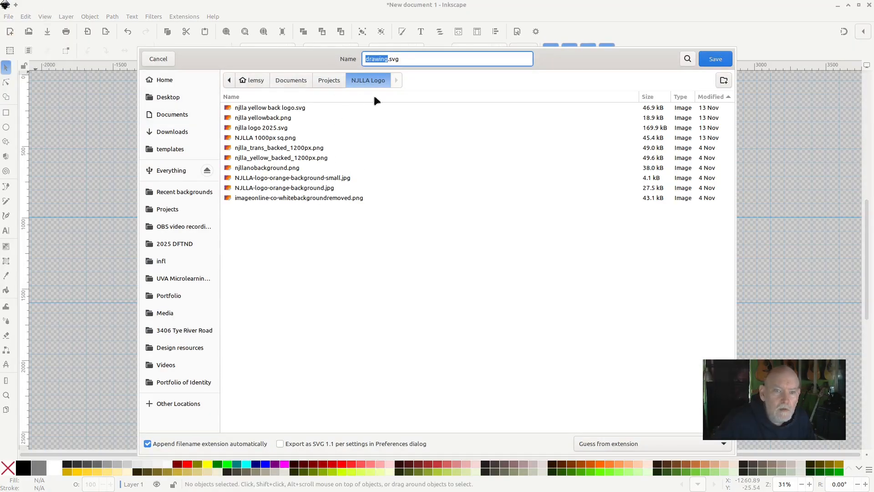
click(174, 242)
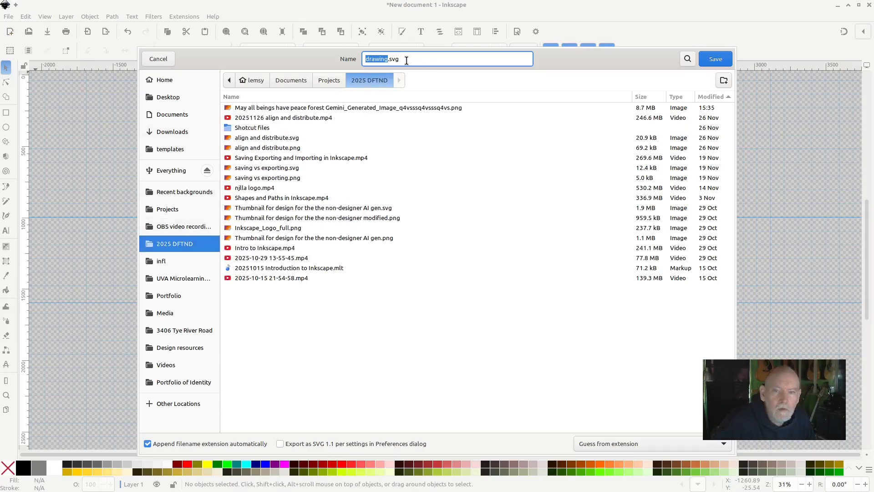
click(388, 61)
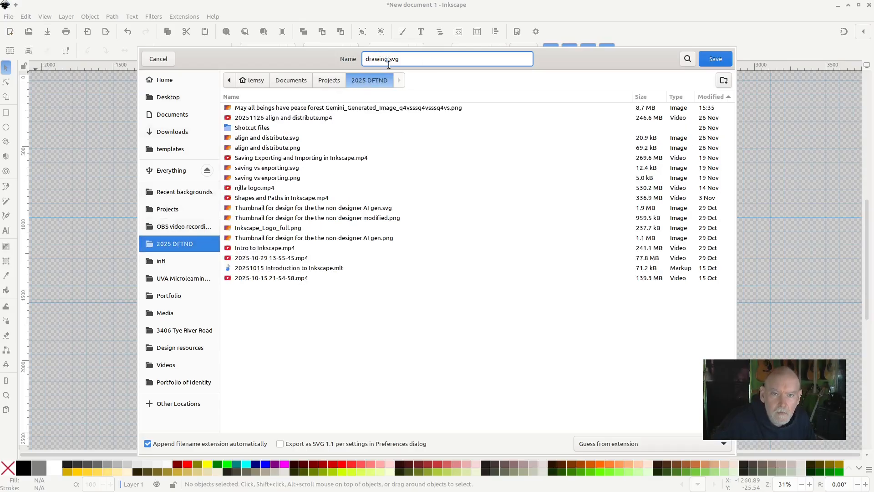
key(ctrl+BackSpace)
text(May)
text( you ha)
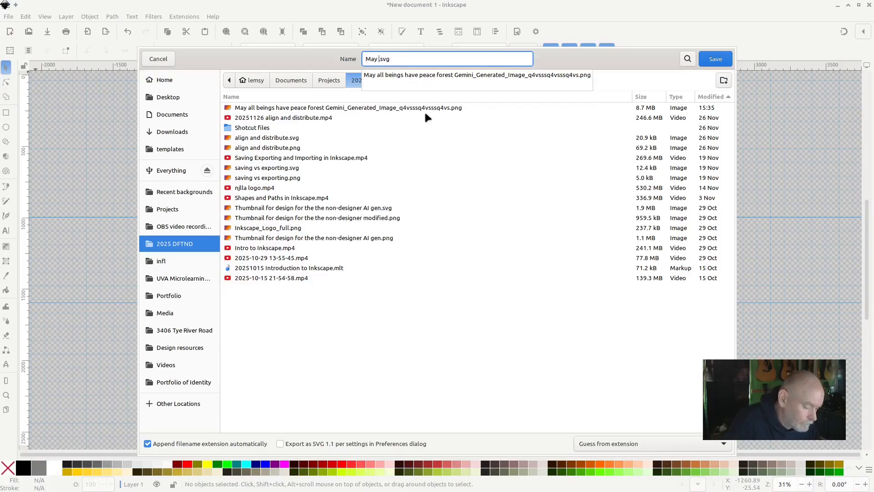
text(ve peace )
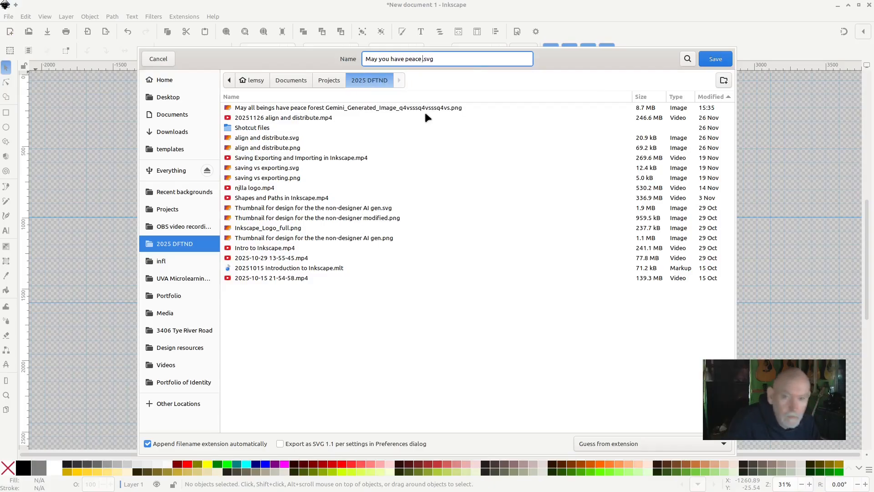
text(nature)
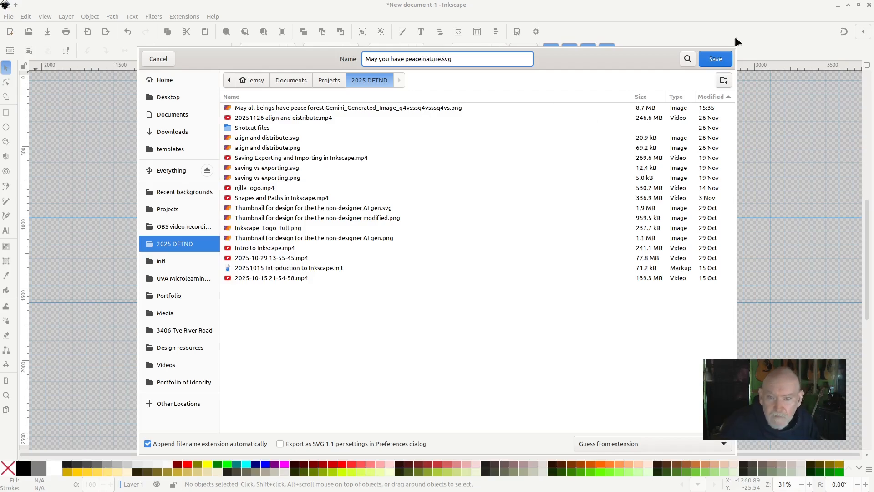
click(707, 64)
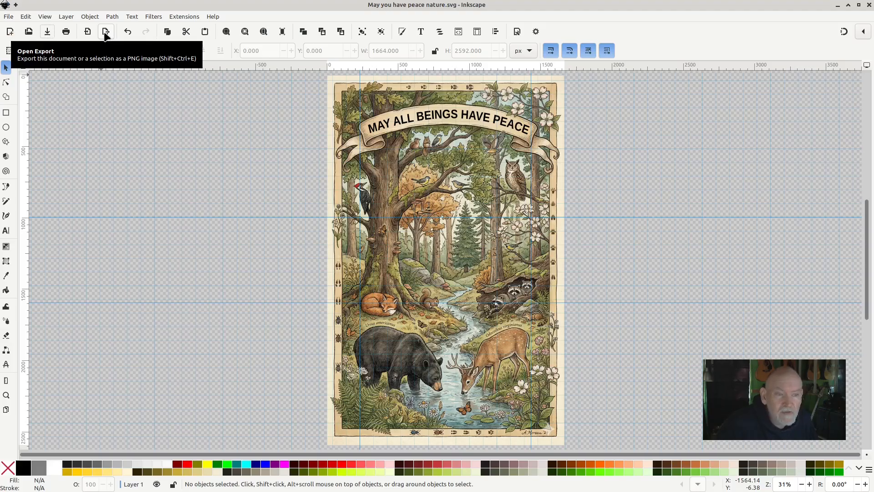
Export the page as the PNG file "May you have peace nature.png" and save the document again.
click(105, 33)
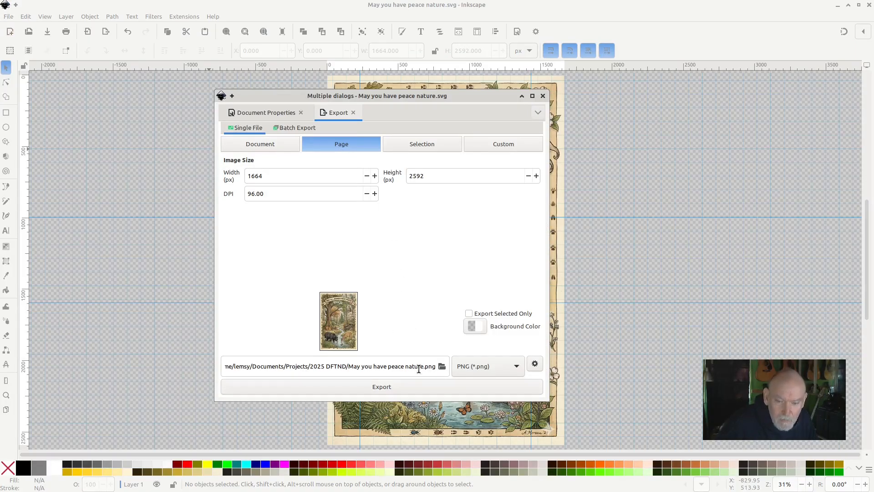
click(413, 393)
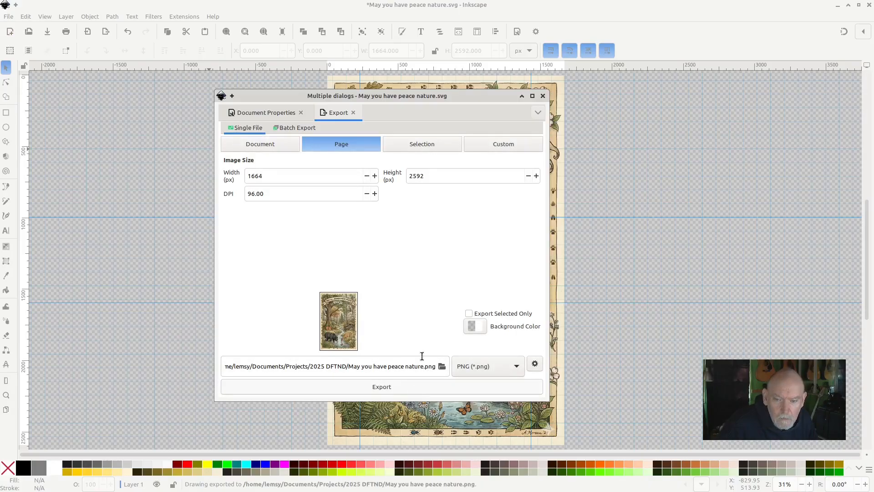
click(543, 96)
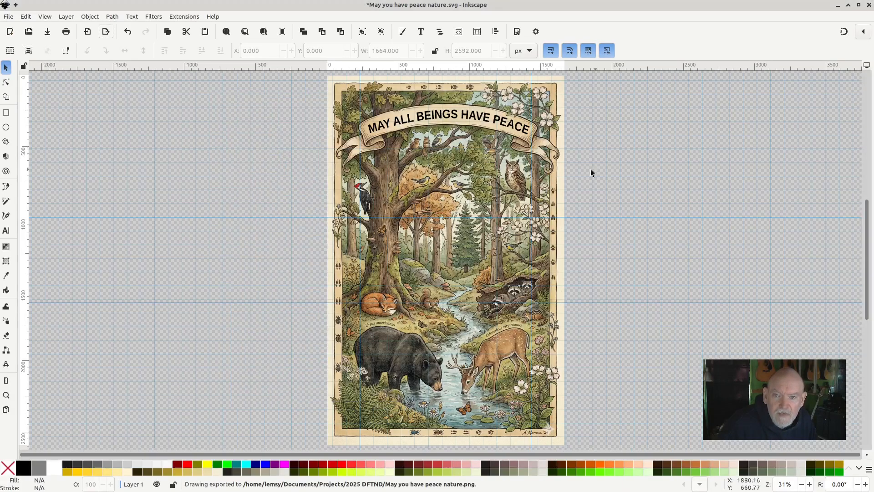
click(47, 31)
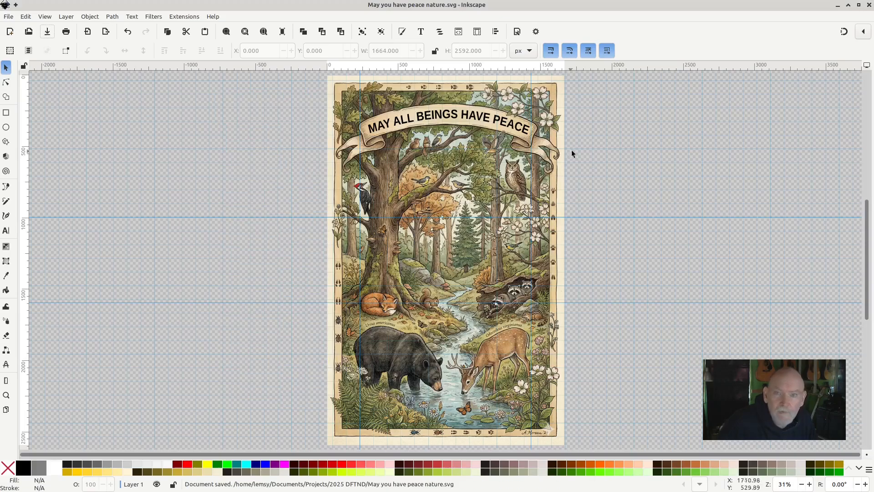